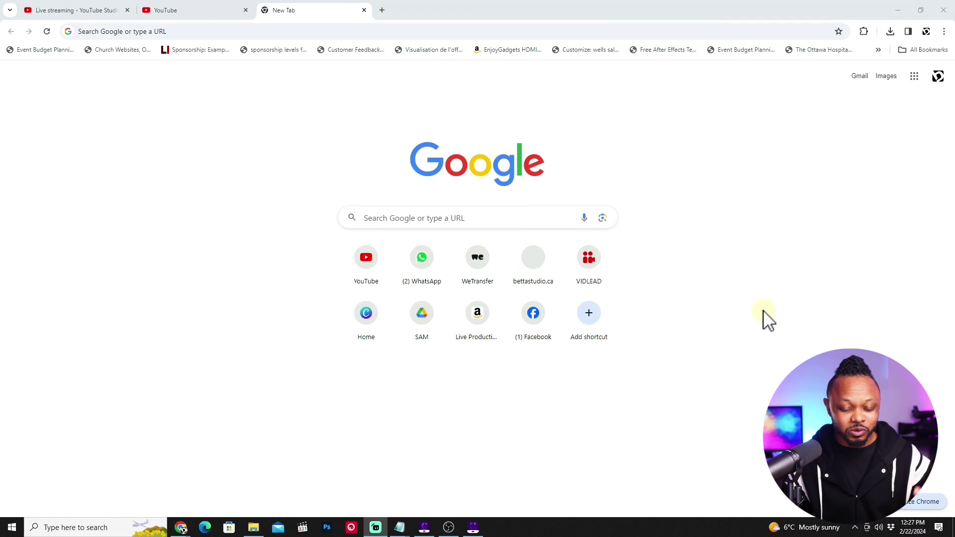
# Open the OBS Studio website, obsproject.com, in the empty browser tab.
pyautogui.click(196, 15)
pyautogui.click(318, 11)
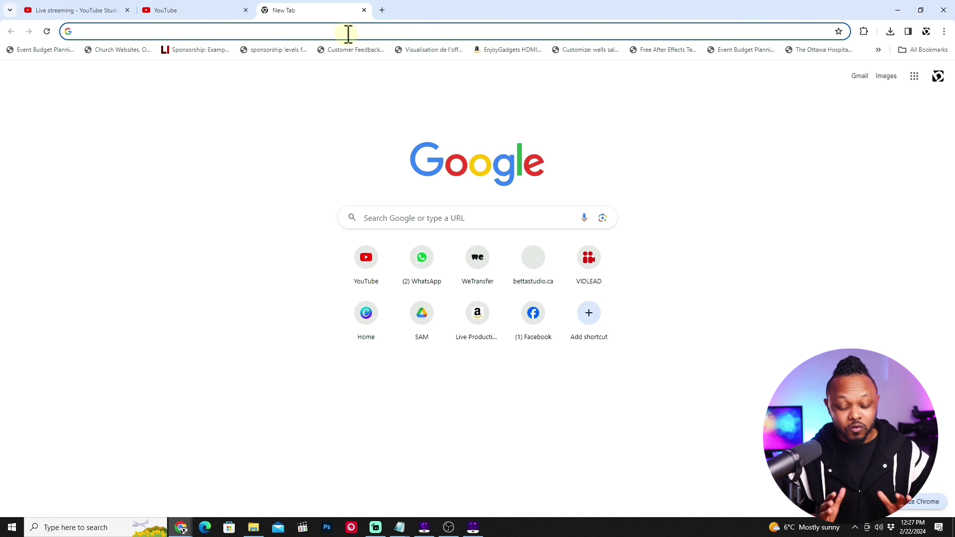
pyautogui.write('ob')
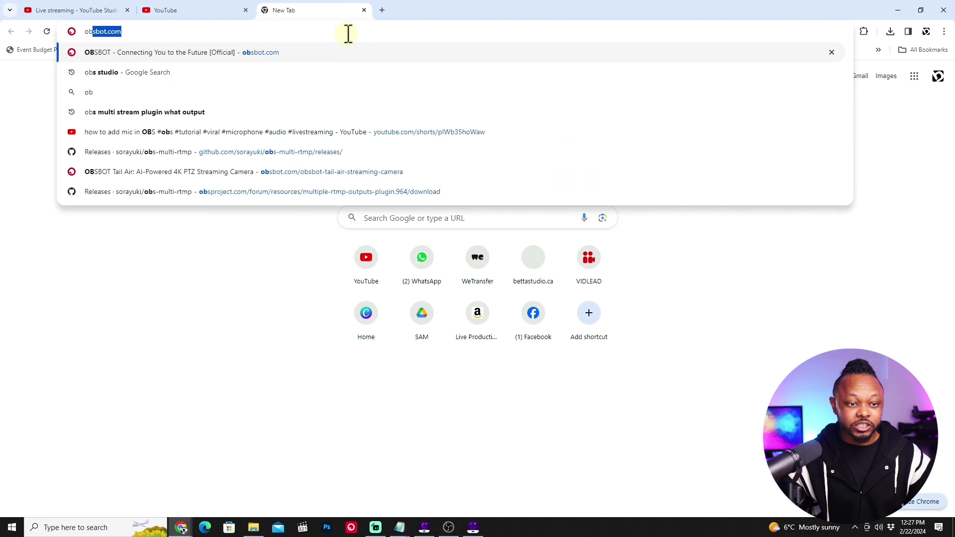
pyautogui.write('sp')
pyautogui.press('Return')
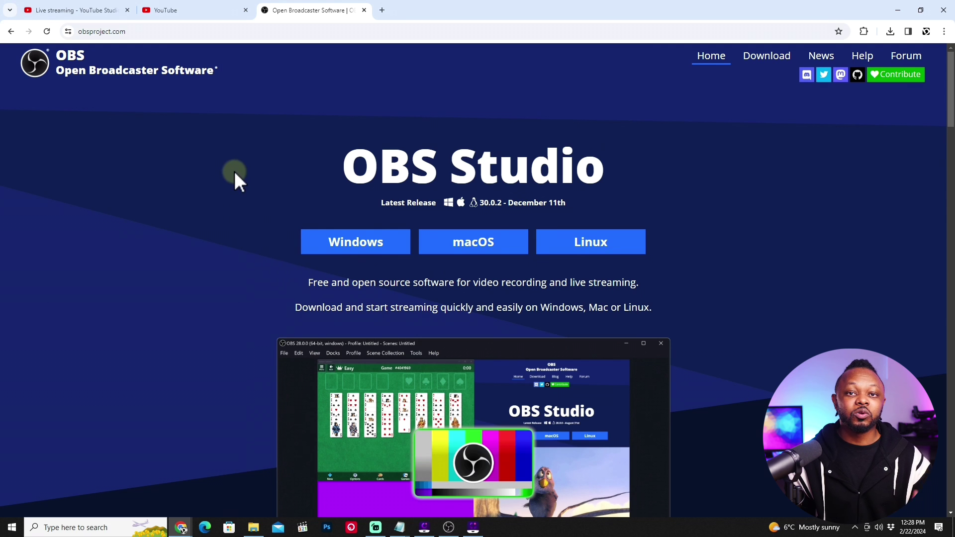
# Open aitum.tv in a new browser tab and start the Aitum Vertical download for Windows.
pyautogui.click(381, 11)
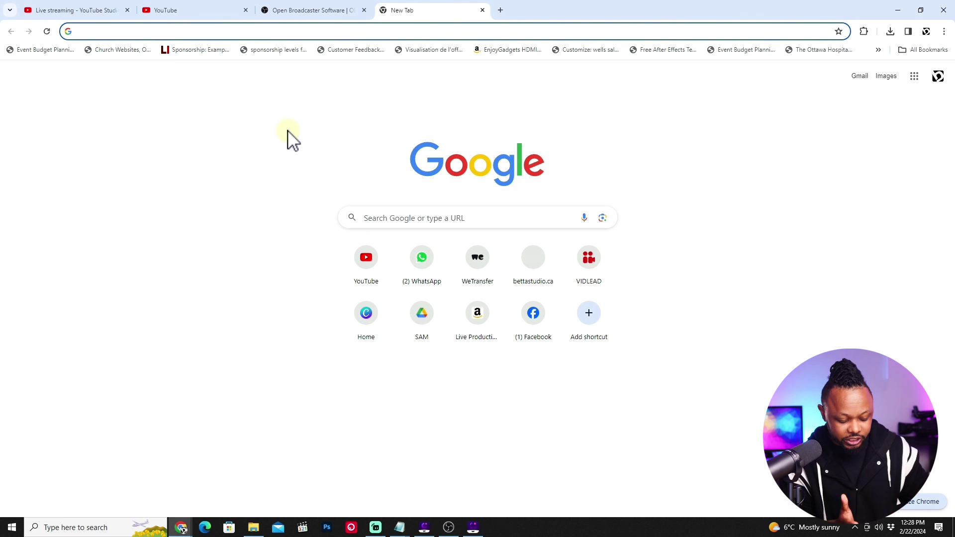
pyautogui.write('aitum.tv')
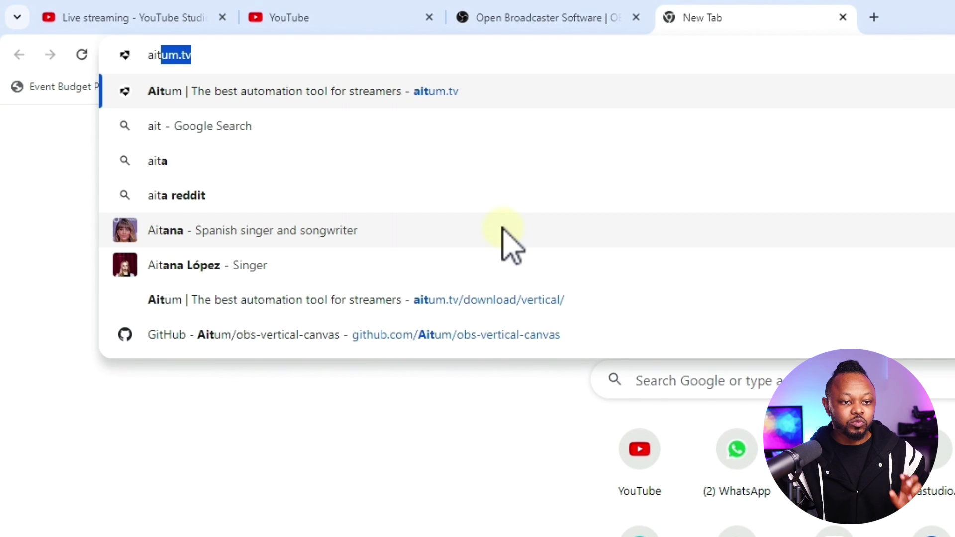
pyautogui.press('Return')
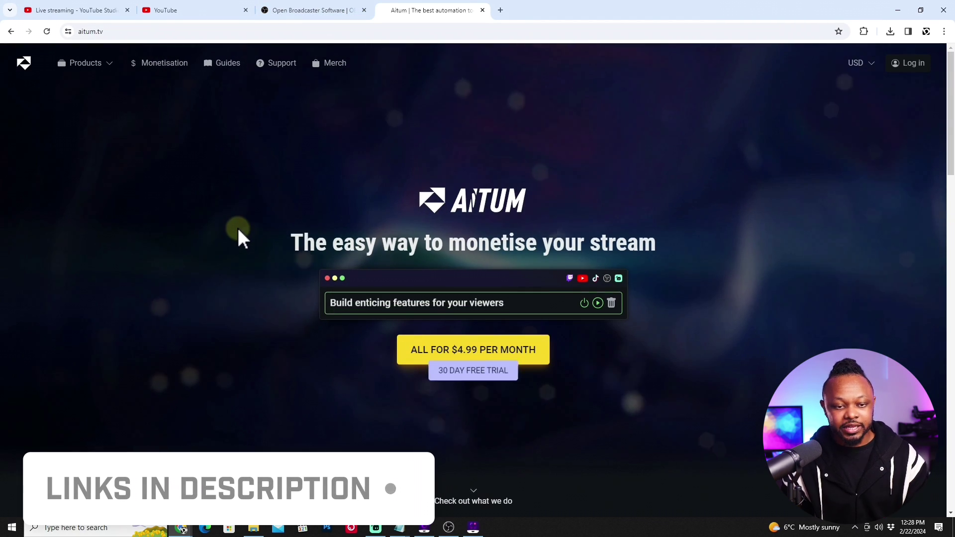
pyautogui.scroll(-10, 238, 229)
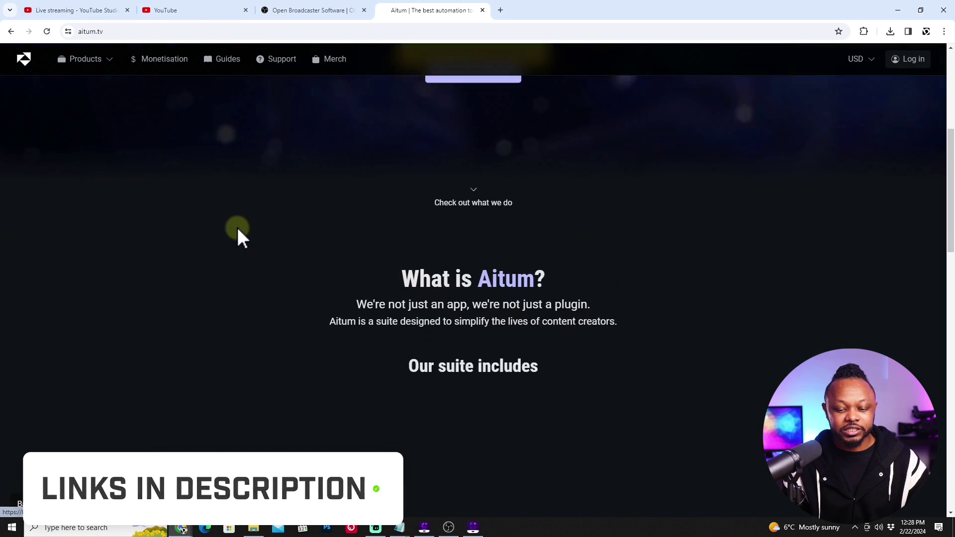
pyautogui.scroll(3, 238, 228)
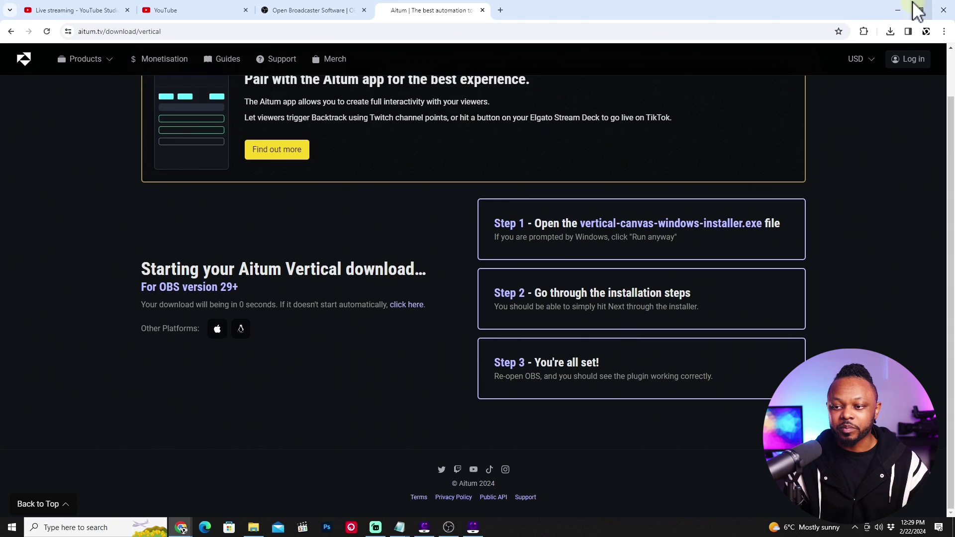
# Run the downloaded vertical-canvas-windows-installer (2) from the Downloads folder.
pyautogui.click(890, 8)
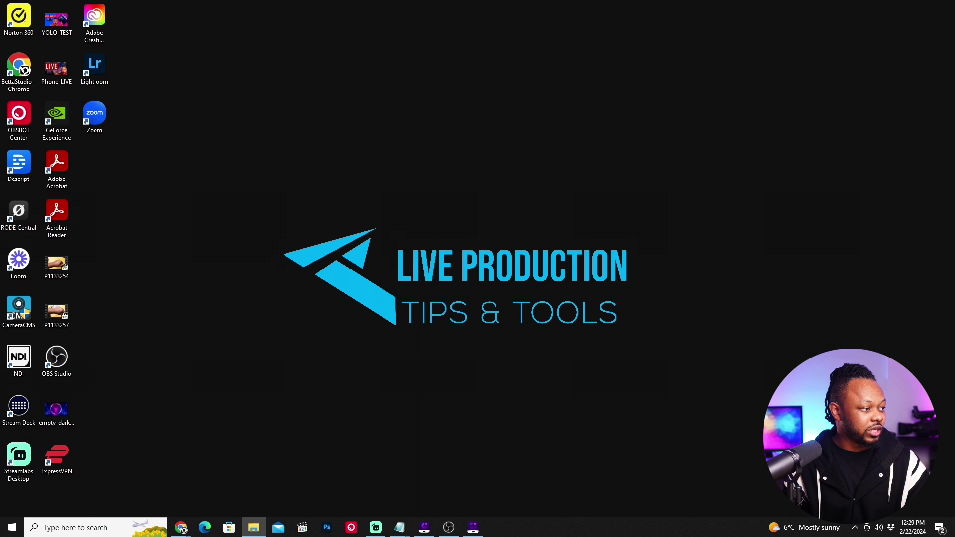
pyautogui.click(253, 527)
pyautogui.moveTo(337, 140); pyautogui.dragTo(478, 62)
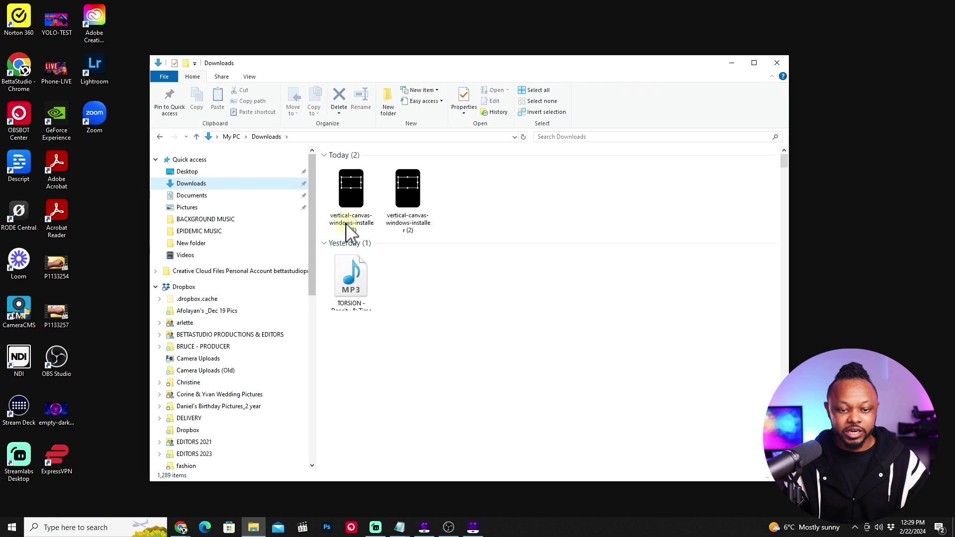
pyautogui.doubleClick(407, 198)
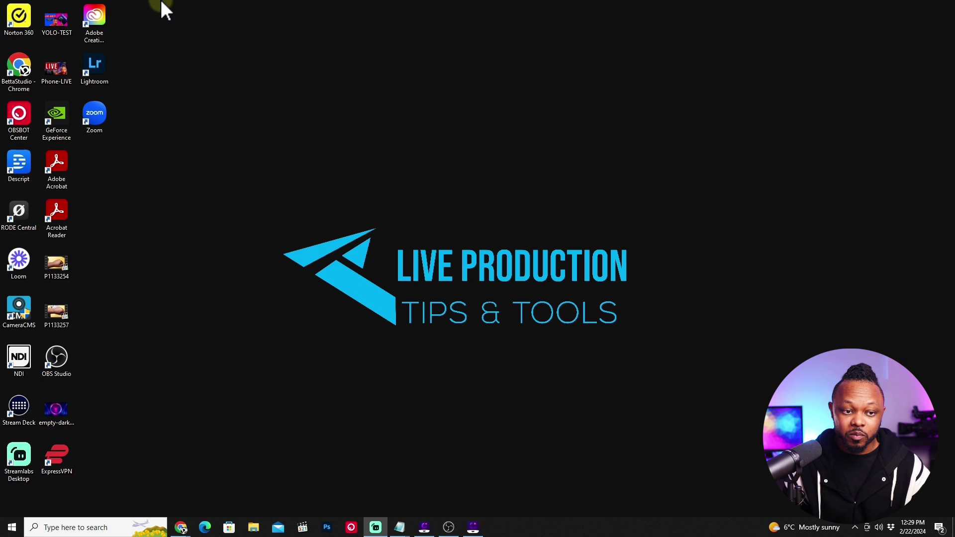
# Switch to OBS Studio and maximize its window.
pyautogui.click(449, 527)
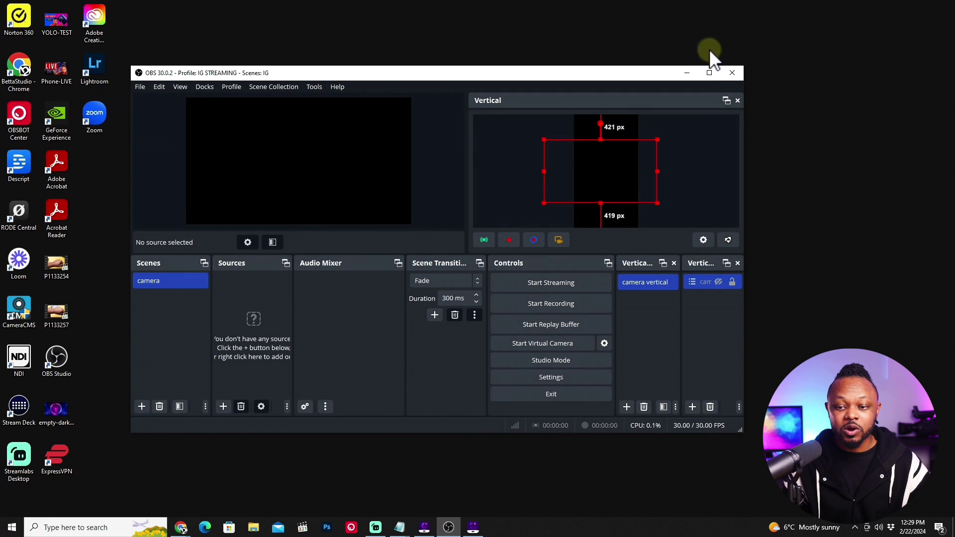
pyautogui.click(709, 73)
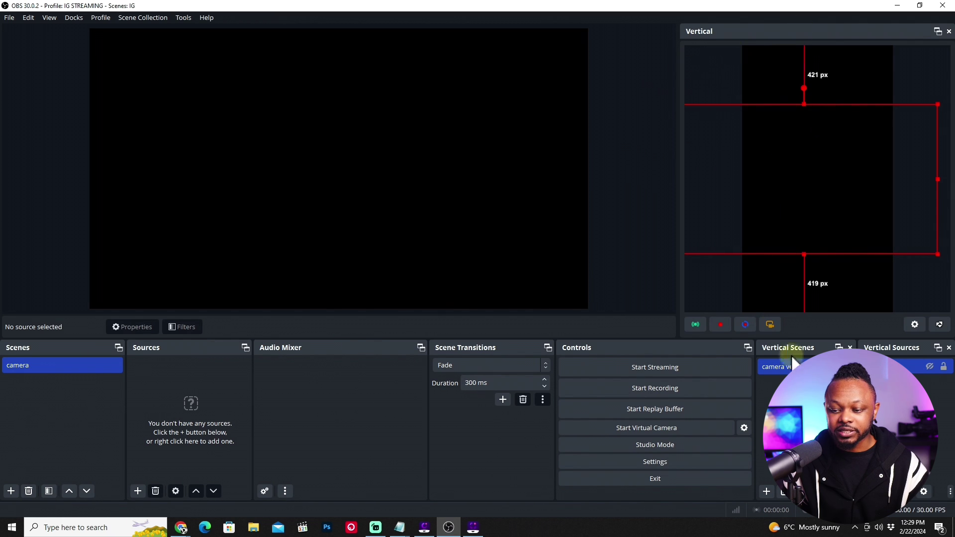
# Hide the Vertical dock and show it again.
pyautogui.click(73, 19)
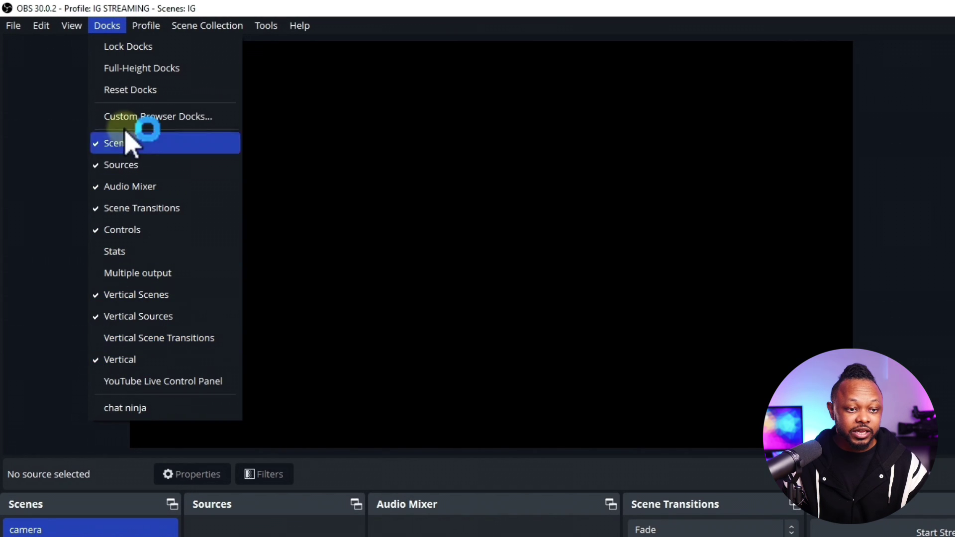
pyautogui.click(99, 29)
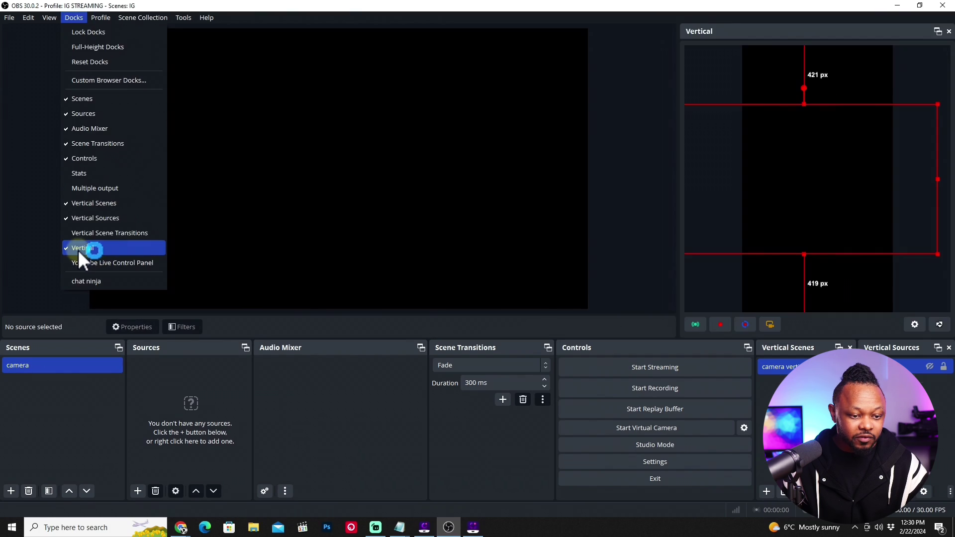
pyautogui.click(80, 248)
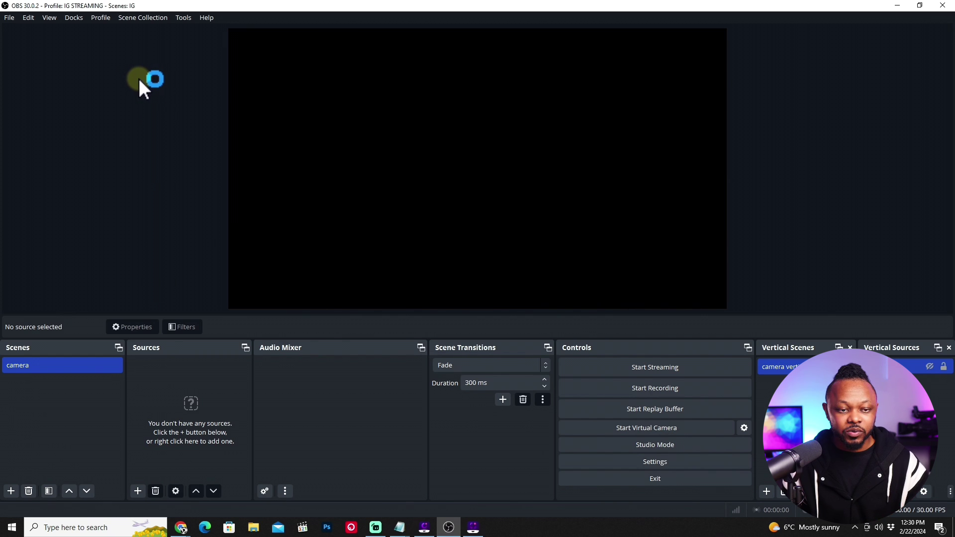
pyautogui.click(74, 17)
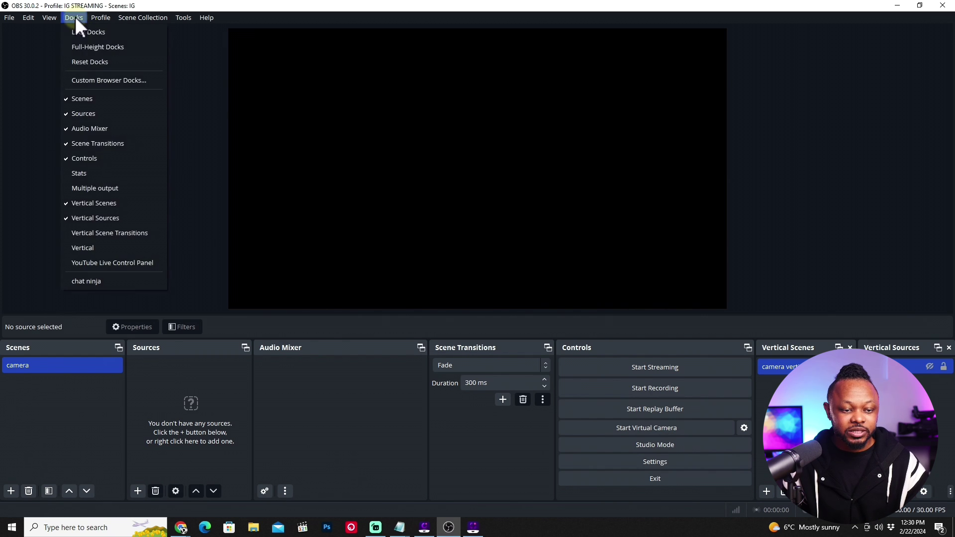
pyautogui.click(73, 246)
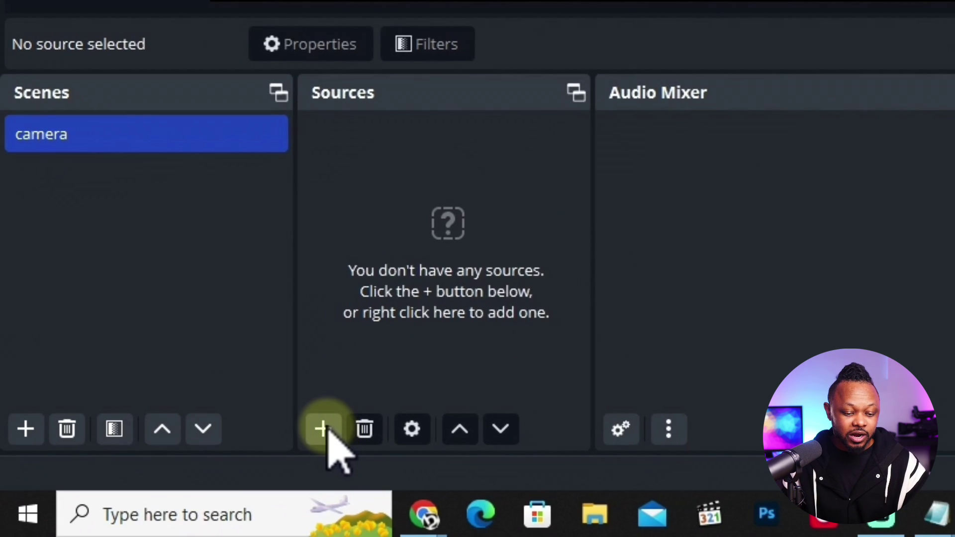
# Add a Video Capture Device source named "main camera" to the camera scene, with a custom resolution of 1920x1080 at 30 FPS.
pyautogui.click(254, 492)
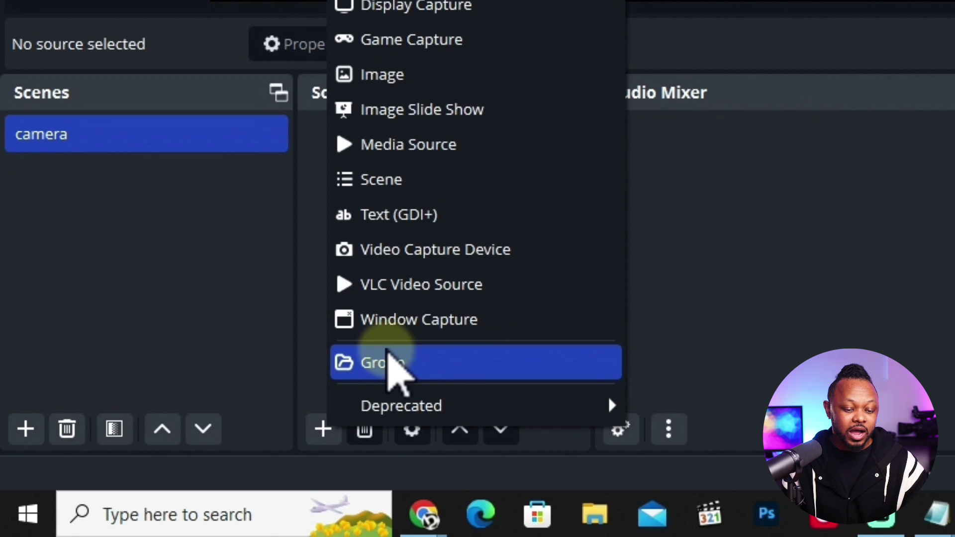
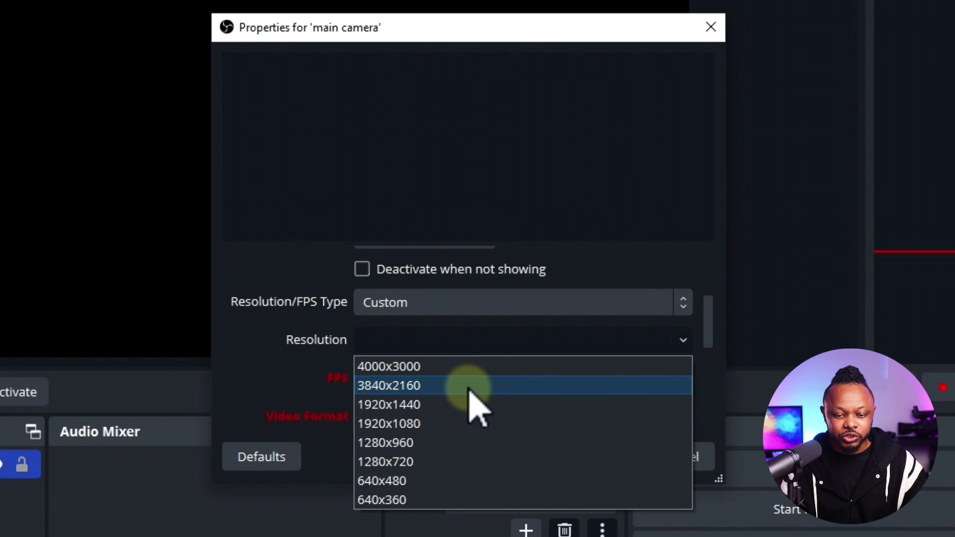
pyautogui.click(436, 424)
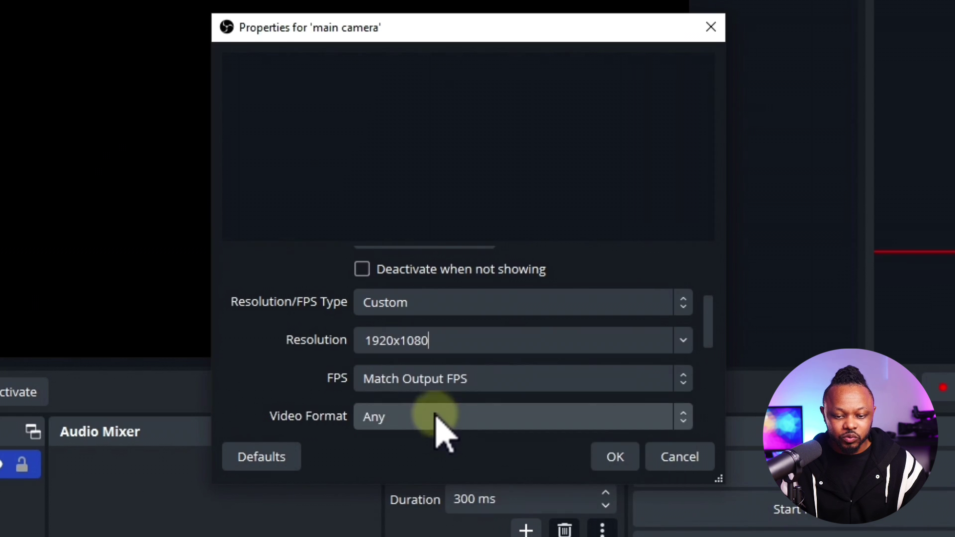
pyautogui.moveTo(711, 346); pyautogui.dragTo(711, 366)
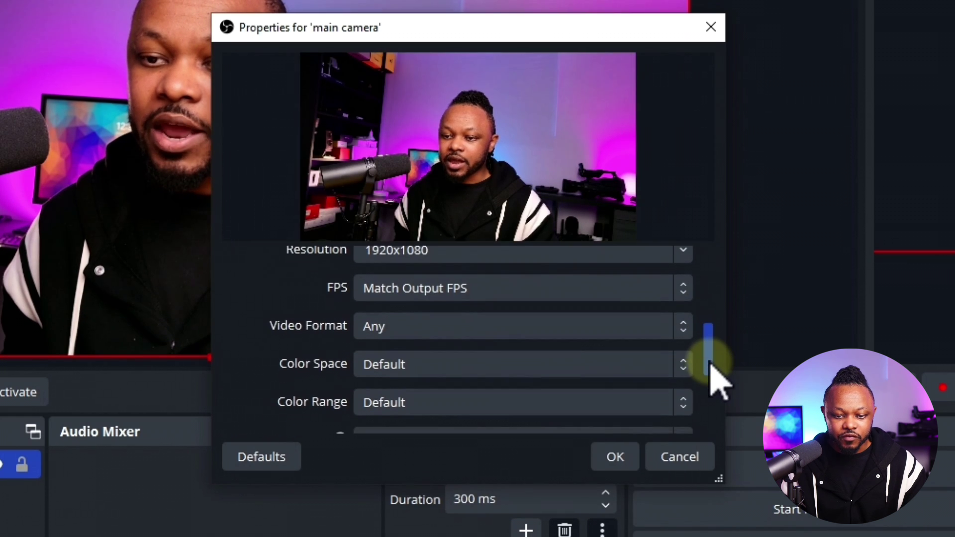
pyautogui.click(448, 287)
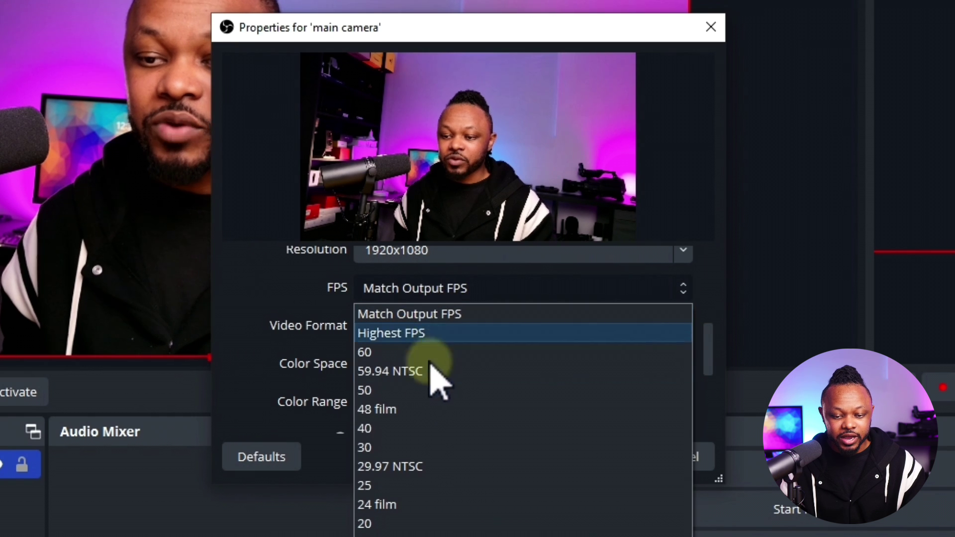
pyautogui.click(396, 449)
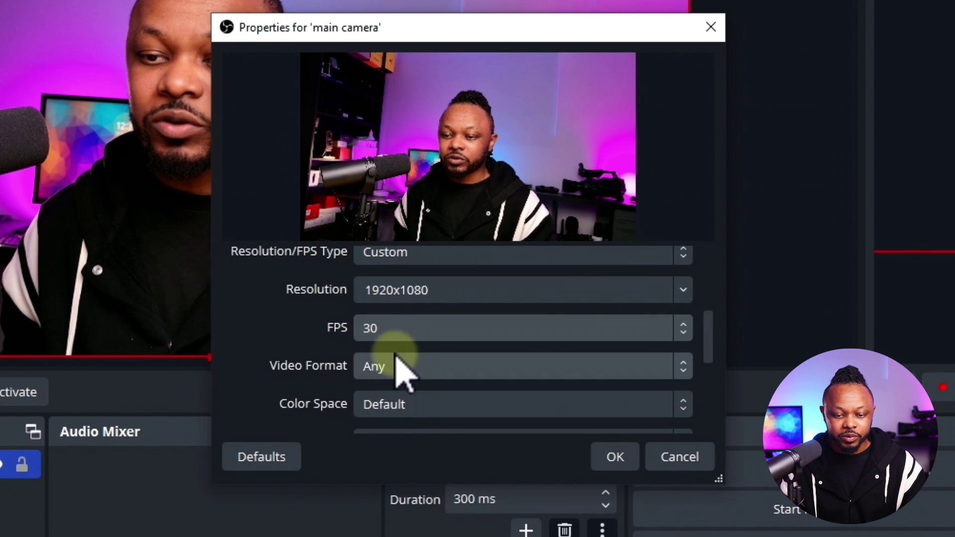
pyautogui.click(615, 456)
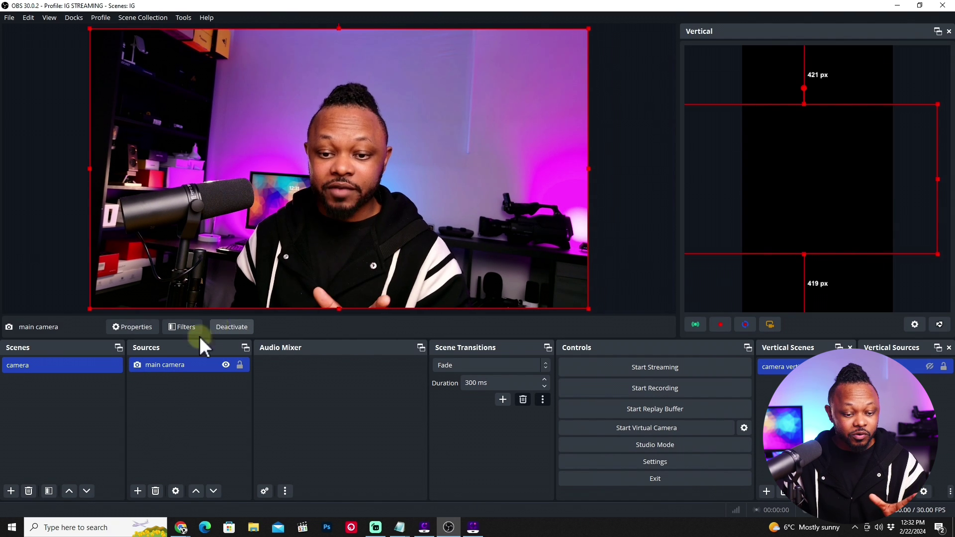
# Add an Audio Input Capture source named "Mic" that uses the Microphone (RODECaster Duo Main Stereo) device.
pyautogui.click(137, 491)
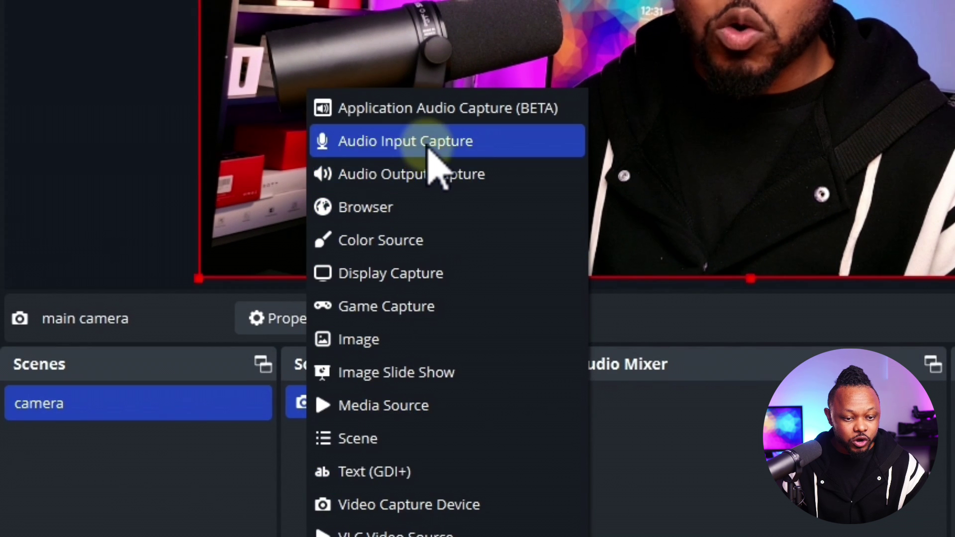
pyautogui.click(429, 144)
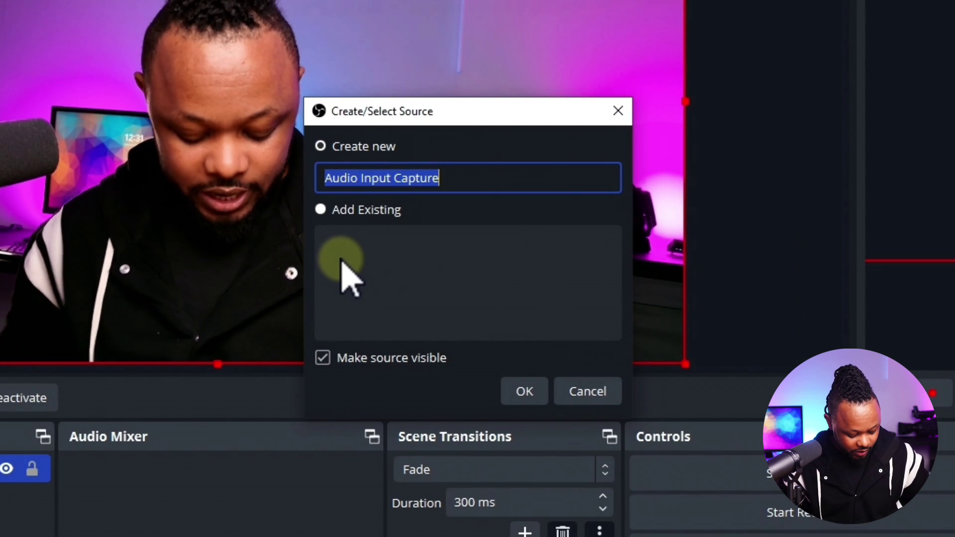
pyautogui.write('Mic')
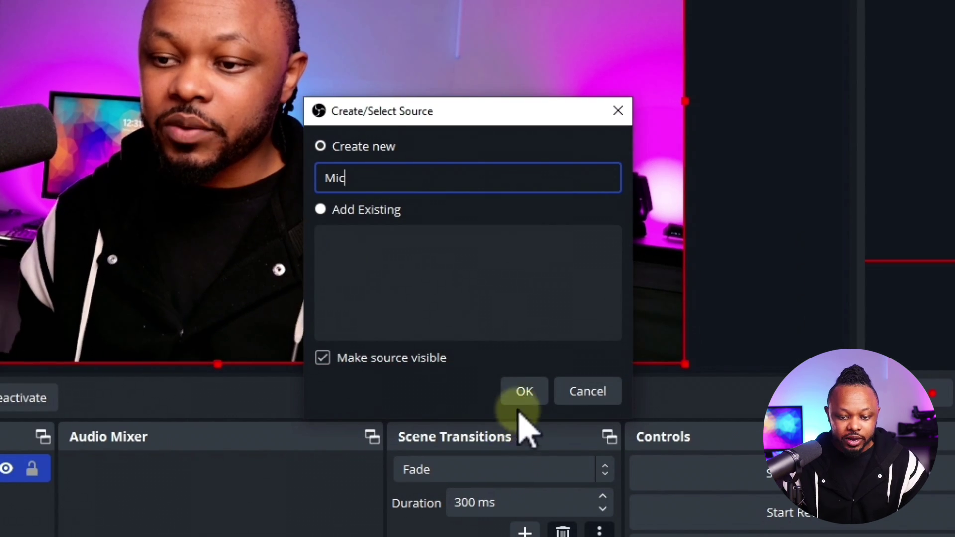
pyautogui.click(520, 393)
pyautogui.click(329, 97)
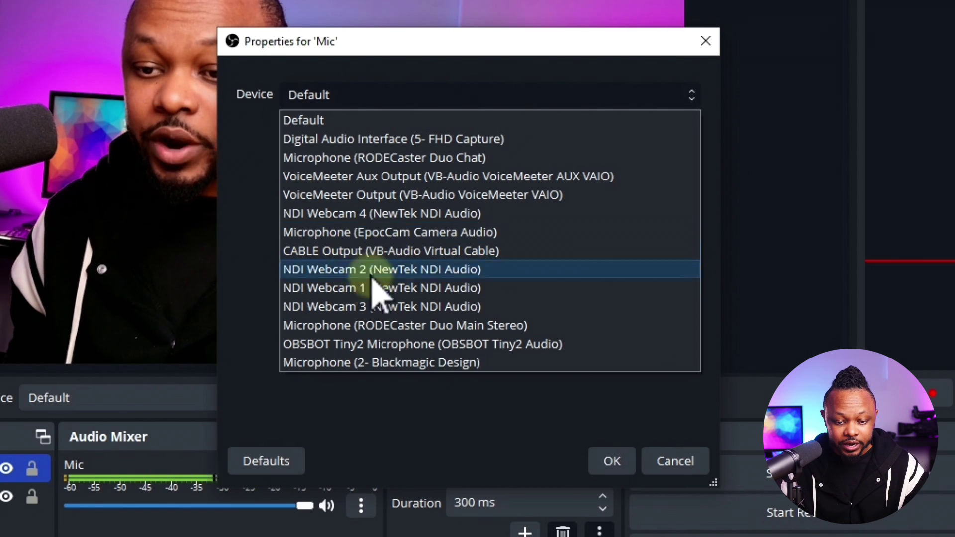
pyautogui.click(376, 326)
pyautogui.click(612, 461)
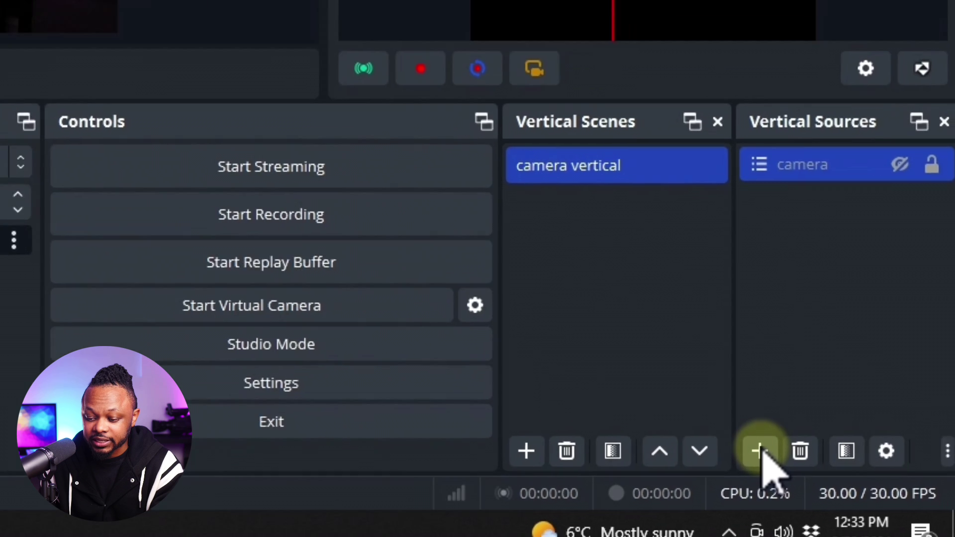
# Add the camera scene as a source to the "camera vertical" scene of the vertical canvas.
pyautogui.click(795, 491)
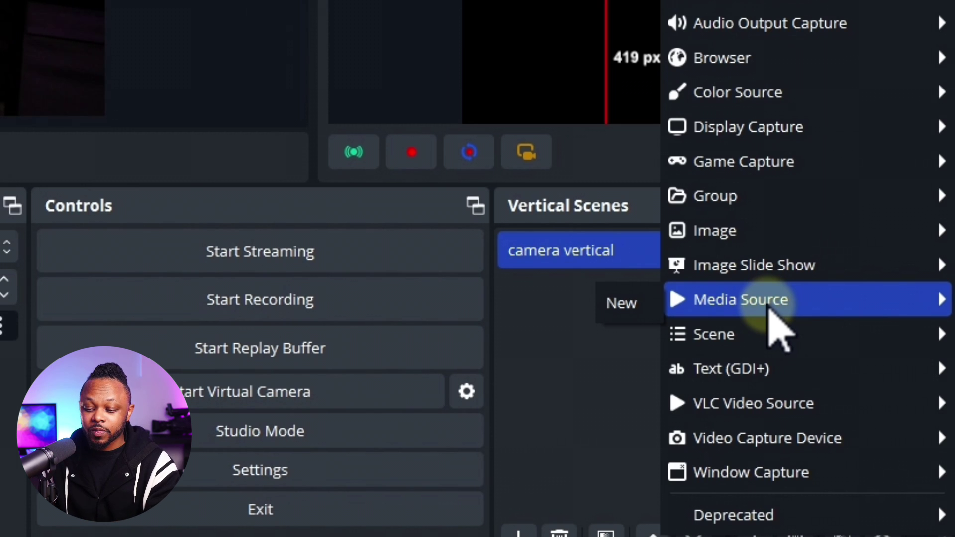
pyautogui.moveTo(765, 332)
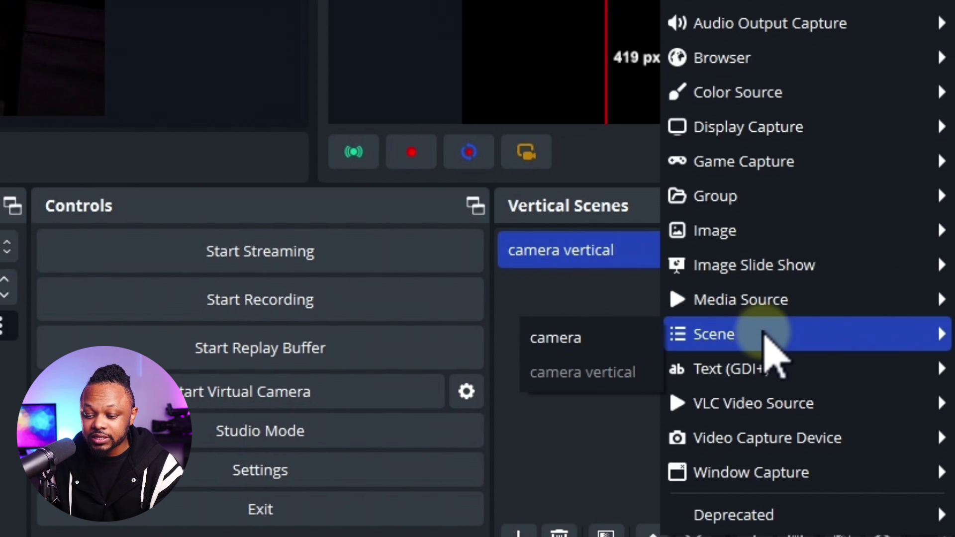
pyautogui.click(598, 340)
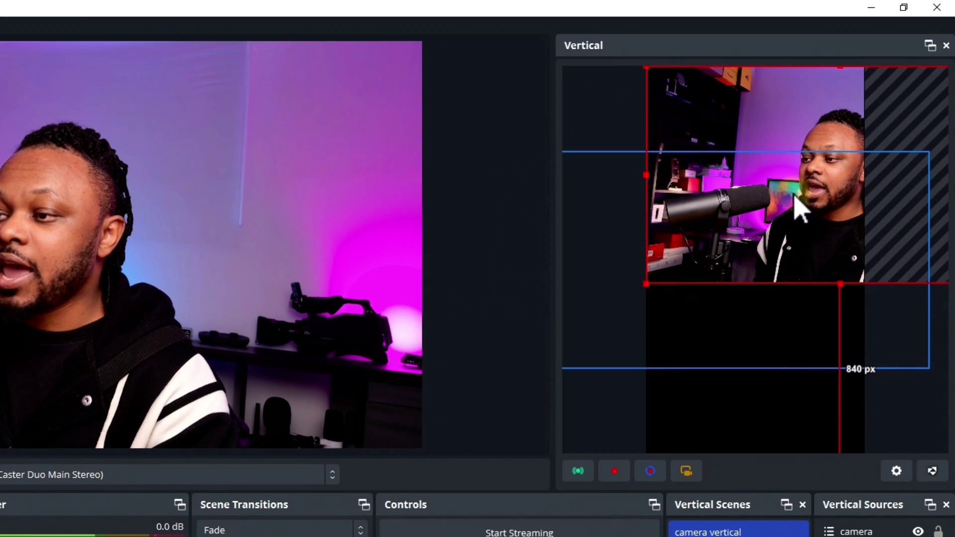
# Shift the camera source sideways on the vertical canvas to centre the presenter, and enlarge it slightly from its lower edge.
pyautogui.moveTo(820, 162); pyautogui.dragTo(783, 150)
pyautogui.moveTo(733, 193); pyautogui.dragTo(726, 193)
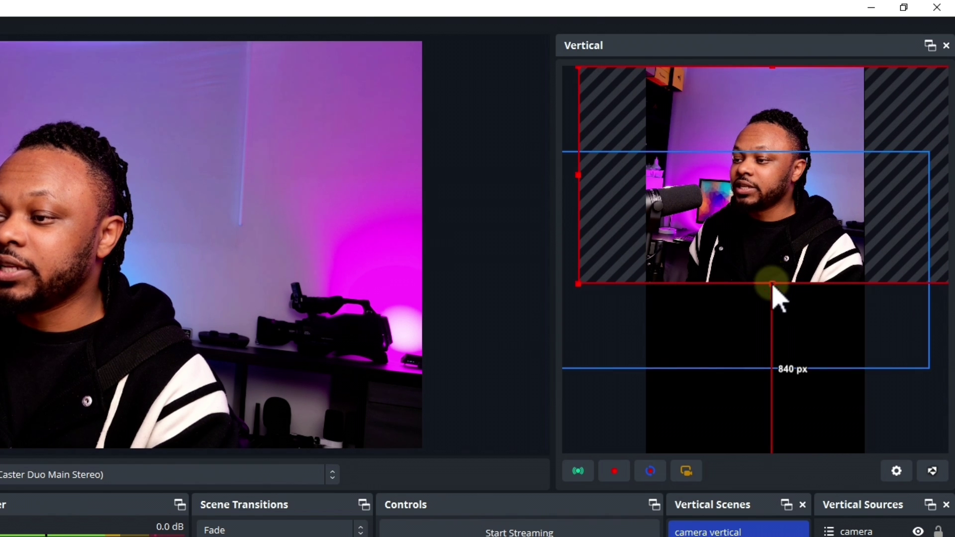
pyautogui.moveTo(772, 283); pyautogui.dragTo(771, 286)
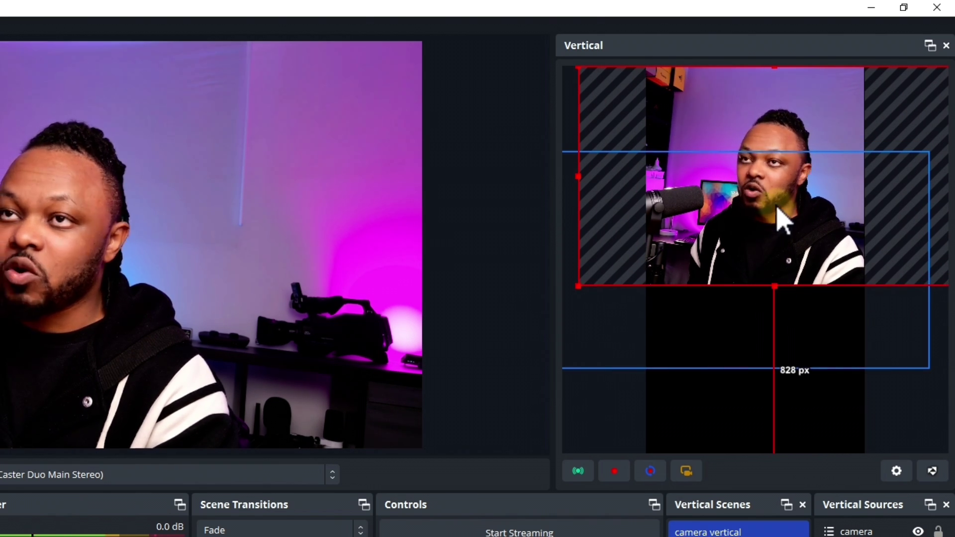
# Enlarge the camera source to fill the vertical canvas's full height and reposition it so the presenter is centred.
pyautogui.moveTo(772, 285); pyautogui.dragTo(790, 453)
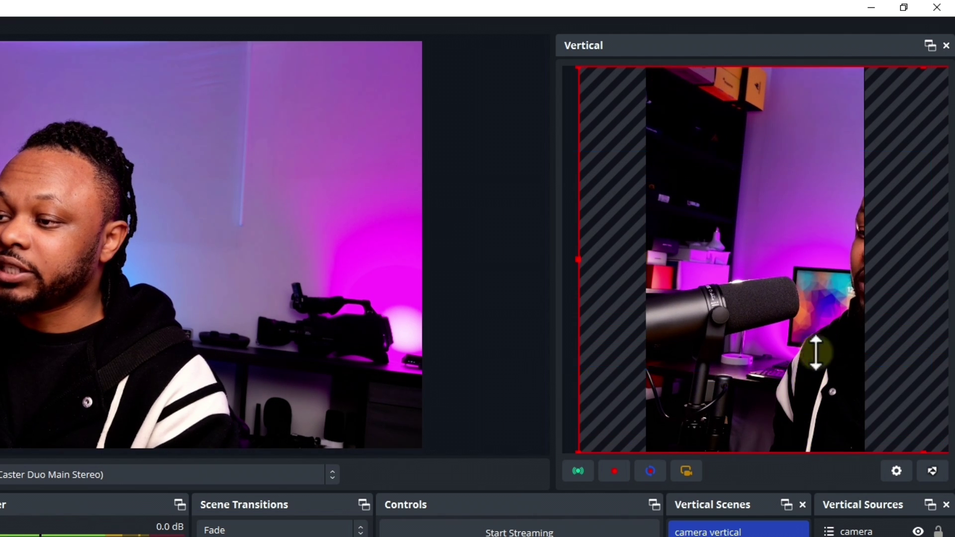
pyautogui.moveTo(816, 273); pyautogui.dragTo(704, 273)
pyautogui.moveTo(786, 279); pyautogui.dragTo(763, 256)
pyautogui.moveTo(771, 441); pyautogui.dragTo(785, 395)
pyautogui.moveTo(791, 349); pyautogui.dragTo(782, 350)
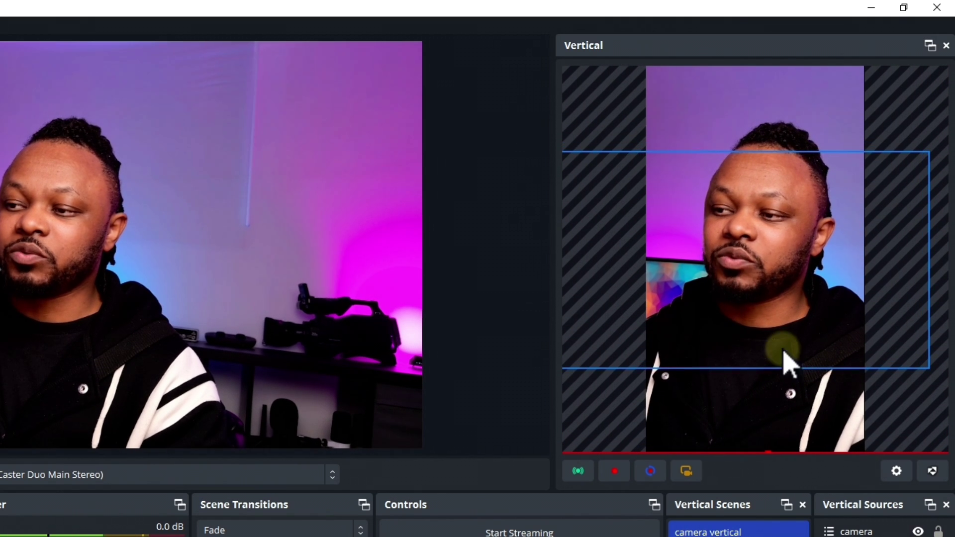
# Lock the hidden duplicate camera source in the "camera vertical" scene.
pyautogui.click(750, 531)
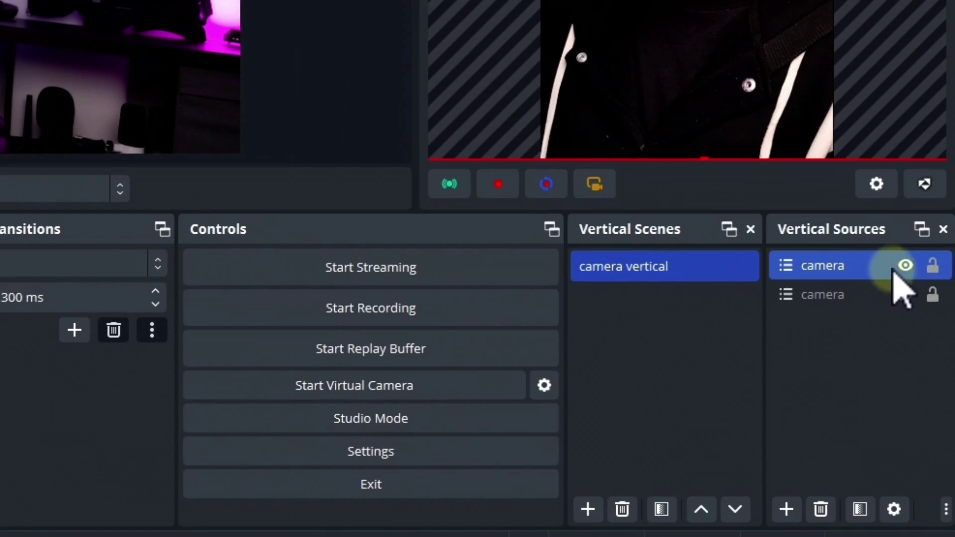
pyautogui.click(936, 382)
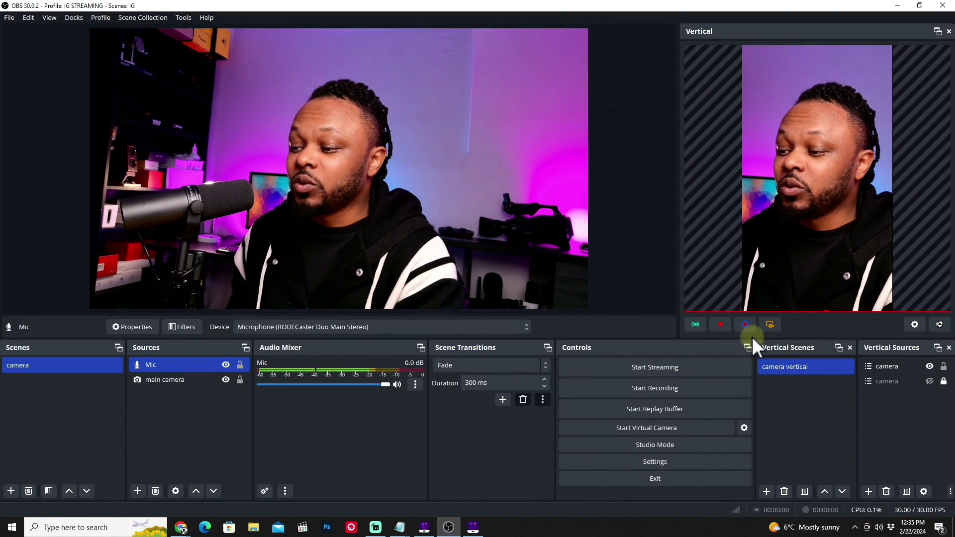
# Minimise OBS and switch to the YouTube page in Chrome.
pyautogui.click(920, 6)
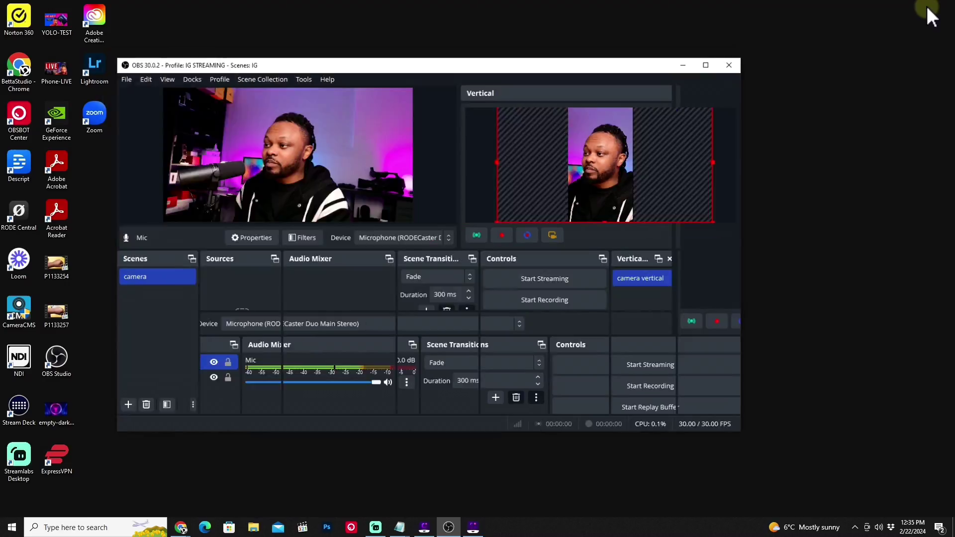
pyautogui.click(686, 72)
pyautogui.moveTo(189, 505)
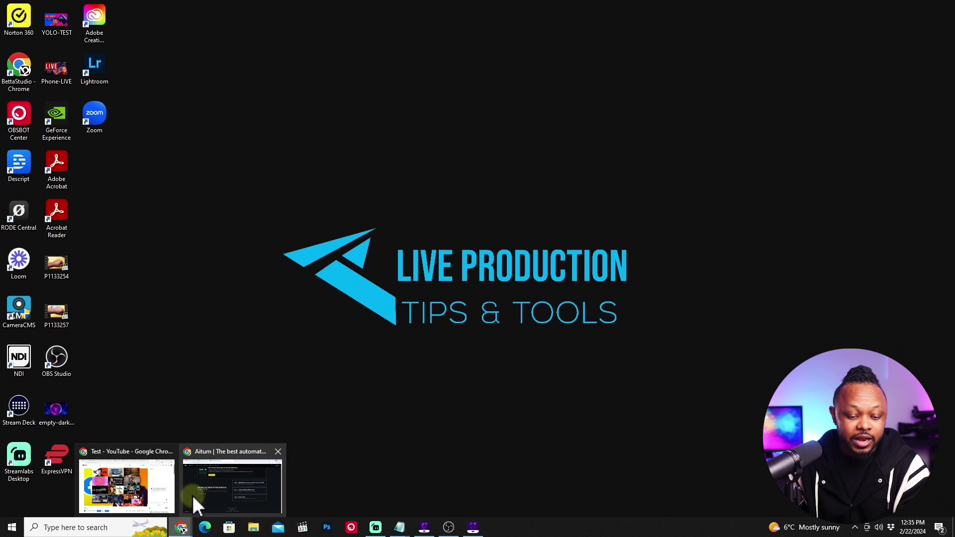
pyautogui.click(228, 494)
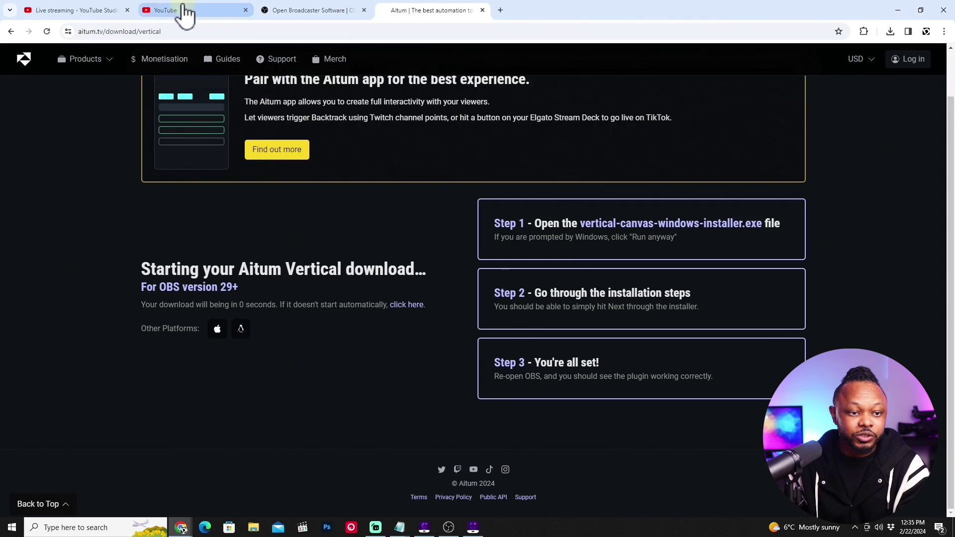
pyautogui.click(155, 11)
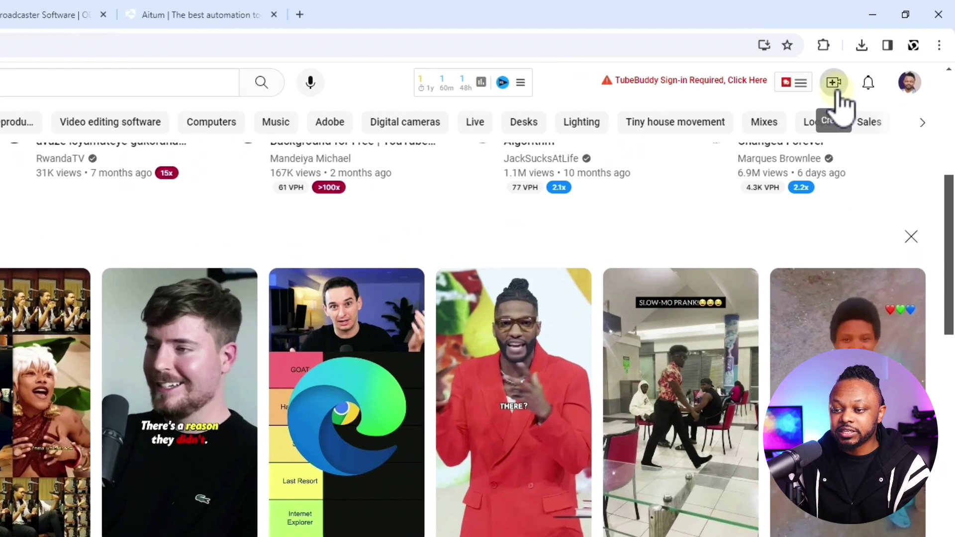
# Open YouTube's Go live page and start scheduling a new stream without reusing previous settings.
pyautogui.click(871, 58)
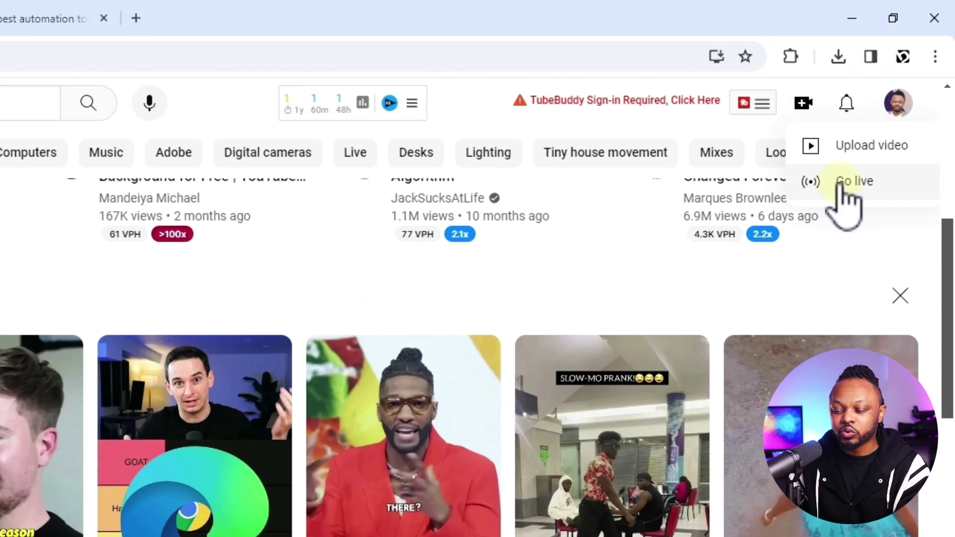
pyautogui.click(846, 184)
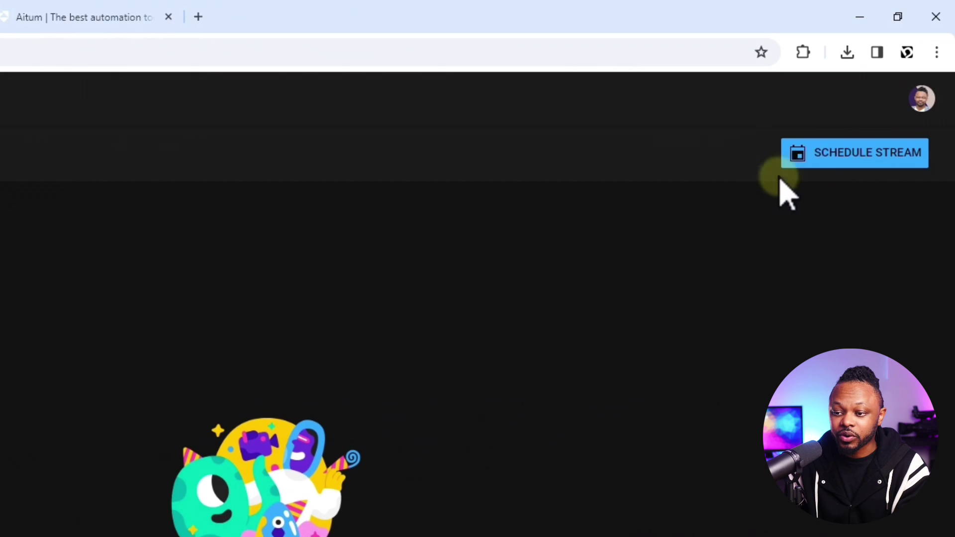
pyautogui.click(822, 158)
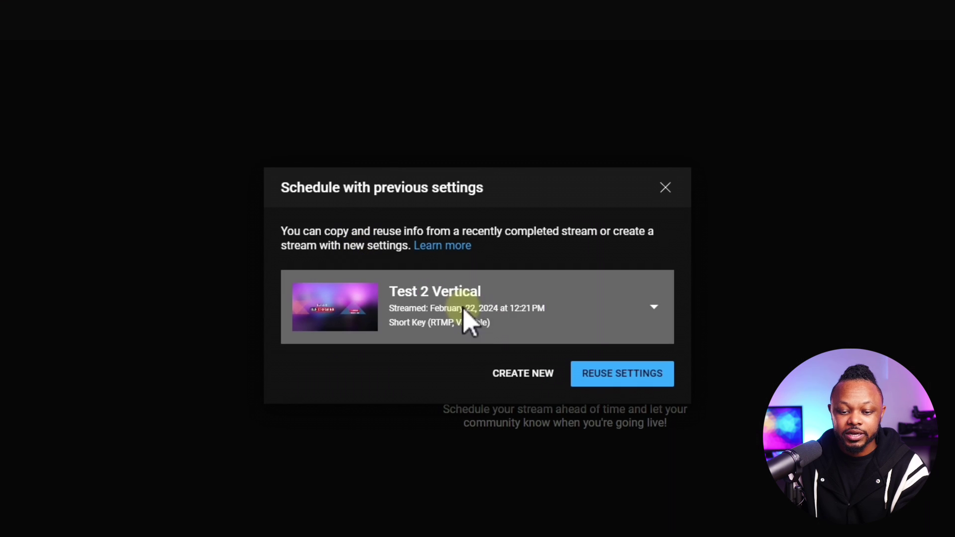
pyautogui.click(522, 374)
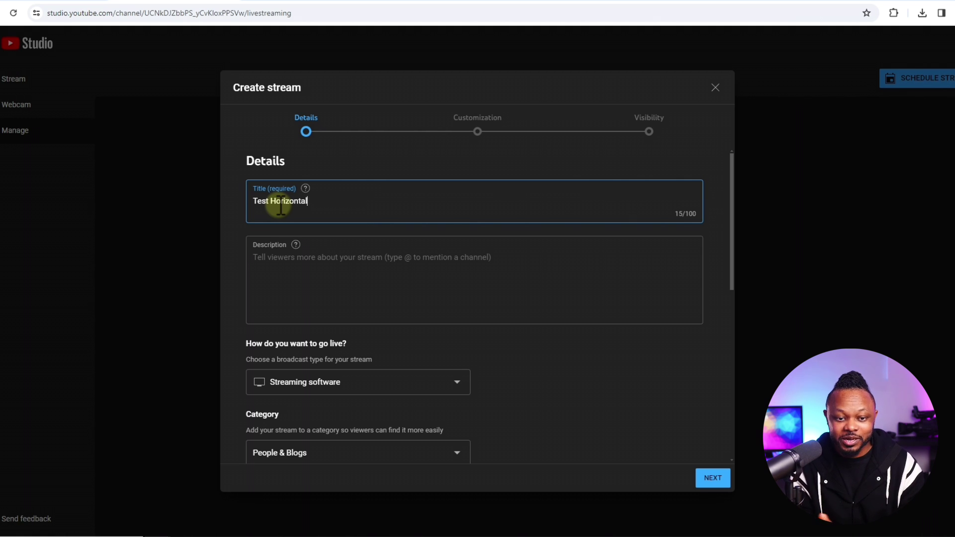
# Title the stream "Test Horizontal", enter "Test" as its description, and view the available categories.
pyautogui.click(267, 274)
pyautogui.write('Test')
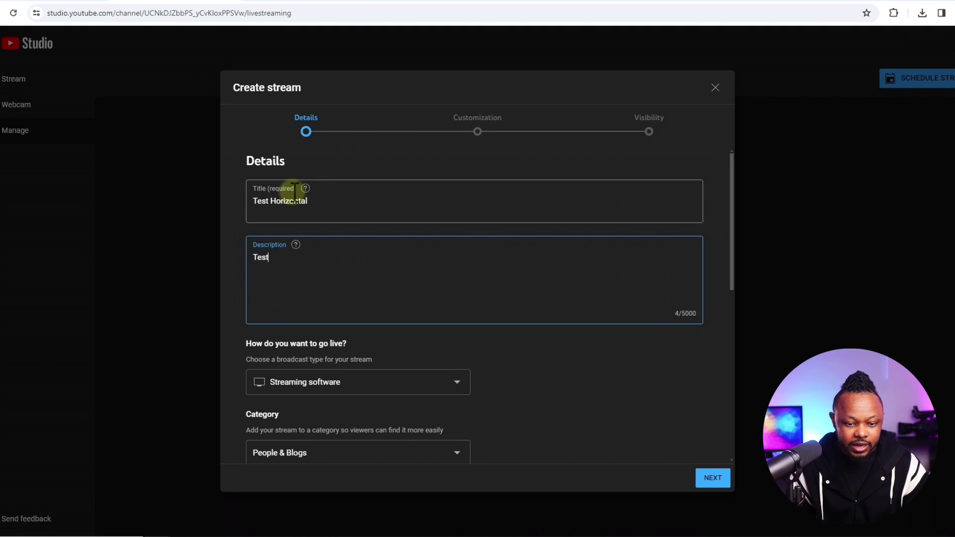
pyautogui.scroll(-2, 361, 413)
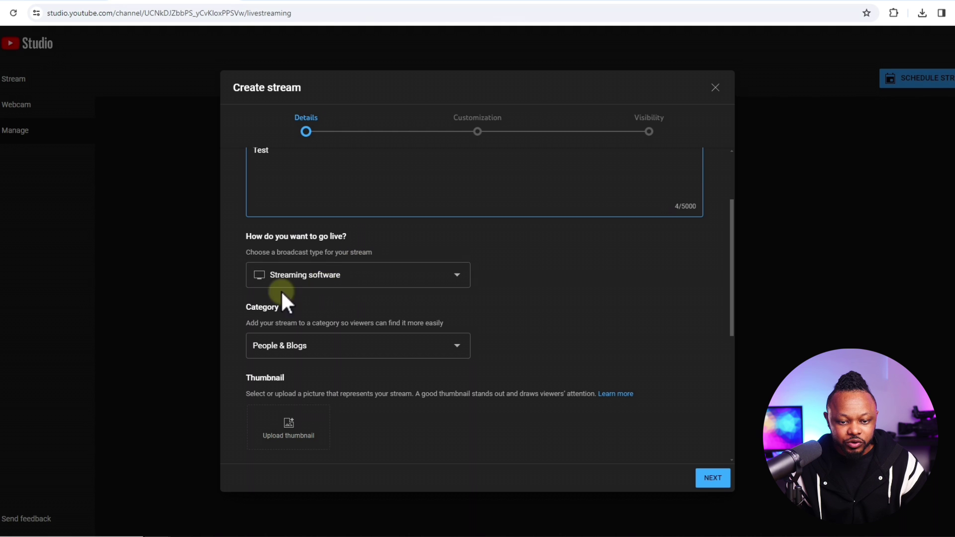
pyautogui.scroll(-2, 318, 328)
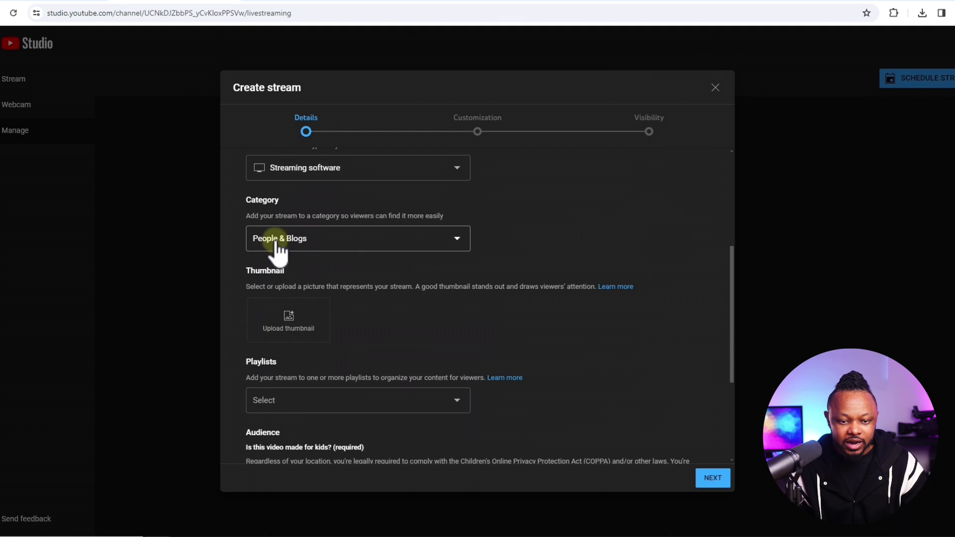
pyautogui.click(343, 240)
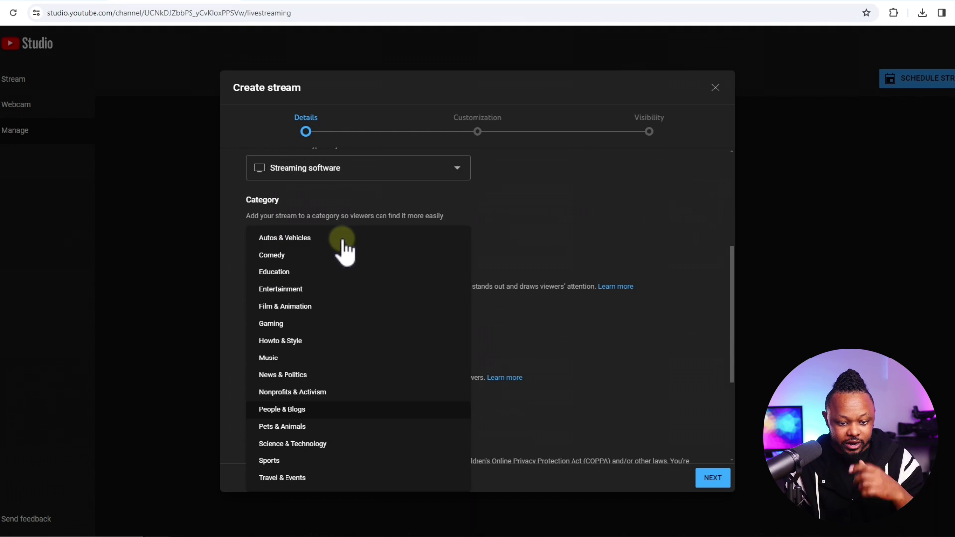
pyautogui.click(529, 226)
# Upload the REVISION image from Downloads as the stream's thumbnail.
pyautogui.scroll(-1, 393, 308)
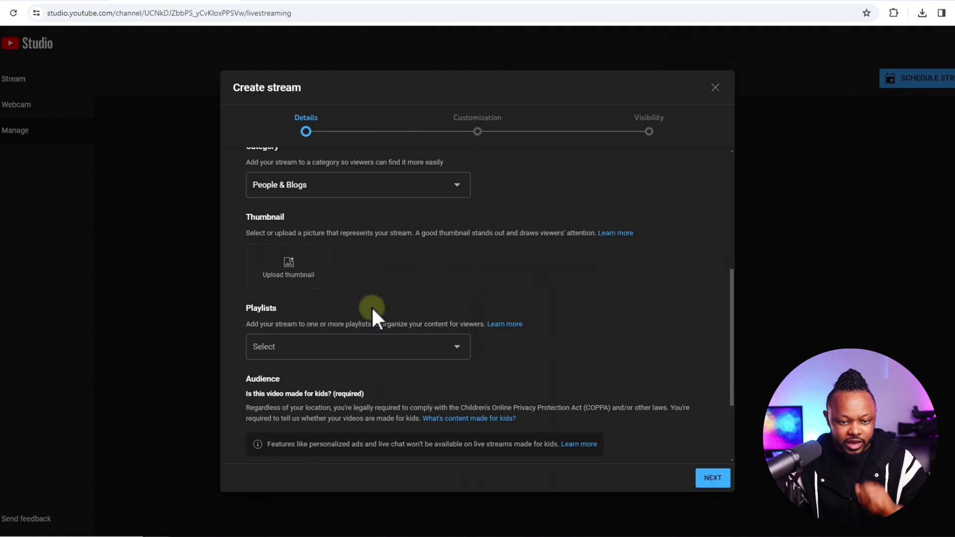
pyautogui.click(288, 264)
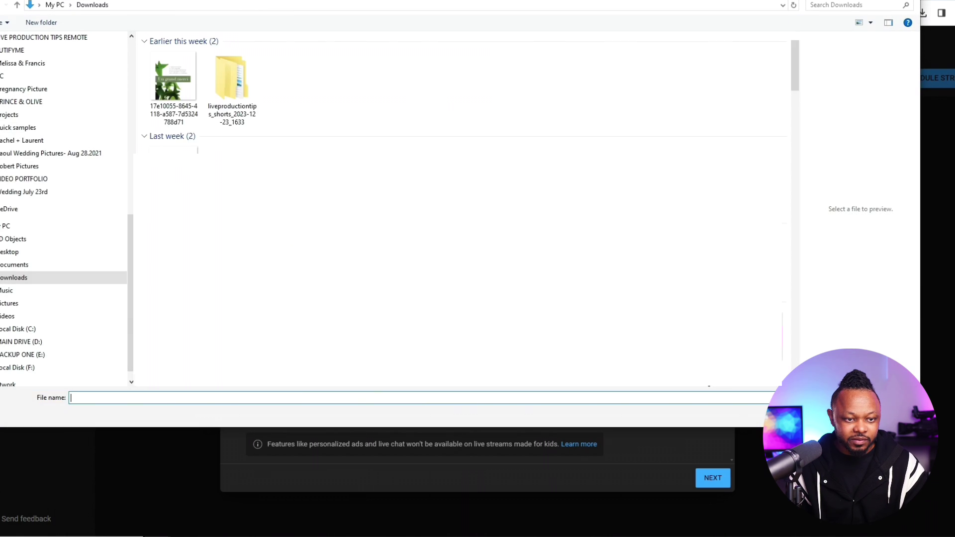
pyautogui.click(185, 92)
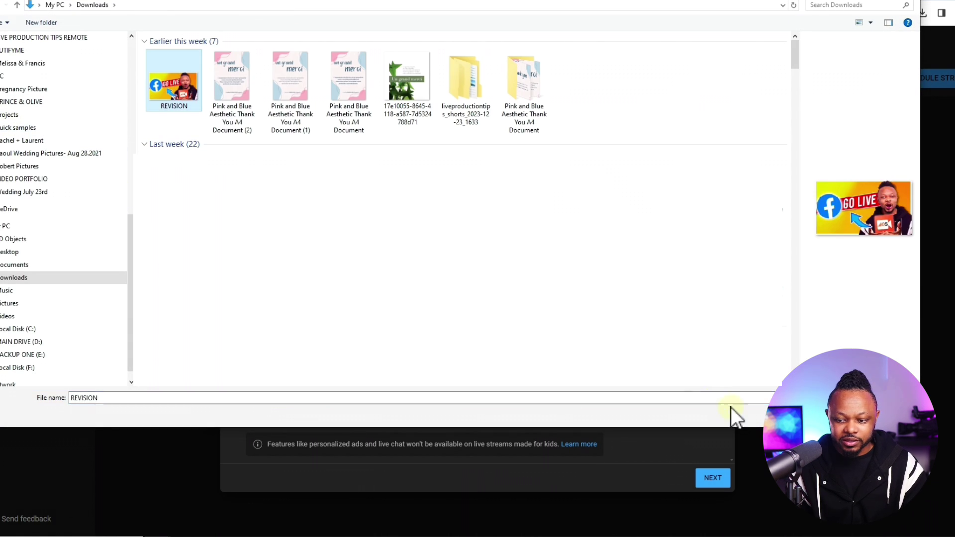
pyautogui.click(731, 415)
# Mark the stream as not made for kids and continue to the visibility settings.
pyautogui.scroll(-1, 348, 366)
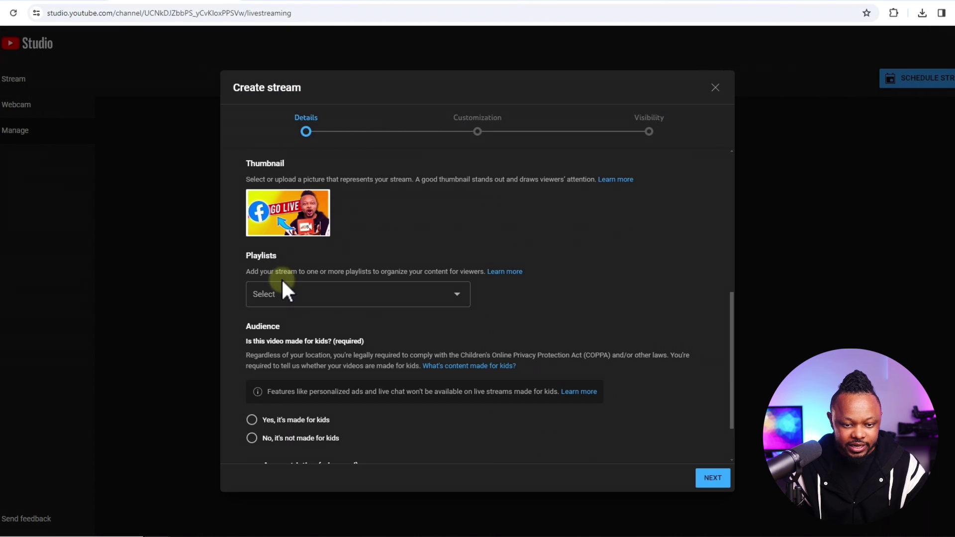
pyautogui.scroll(-2, 415, 428)
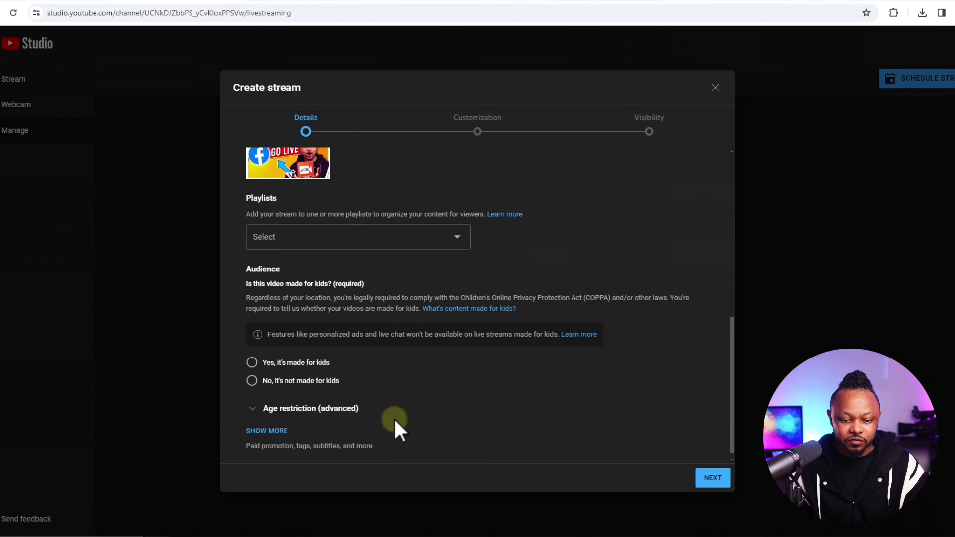
pyautogui.click(252, 371)
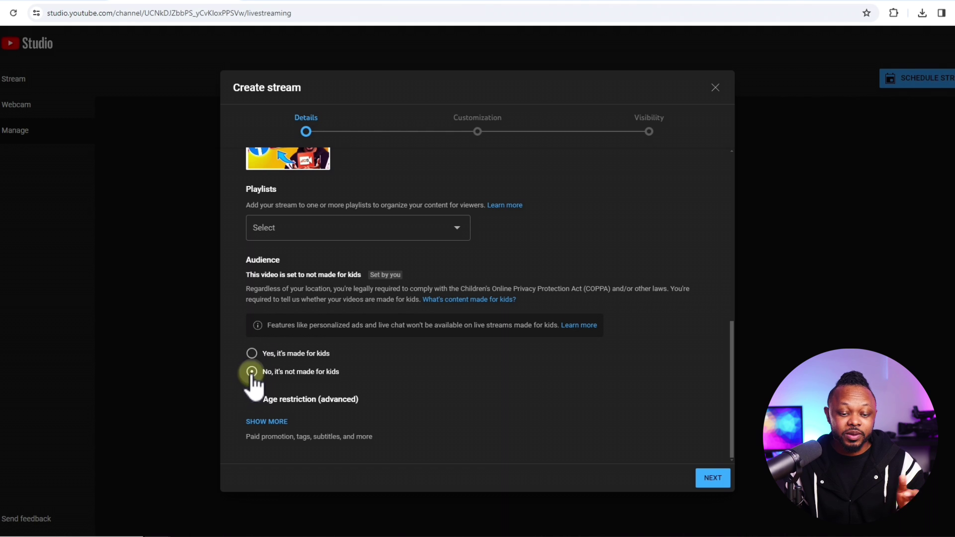
pyautogui.click(712, 478)
pyautogui.scroll(-1, 437, 374)
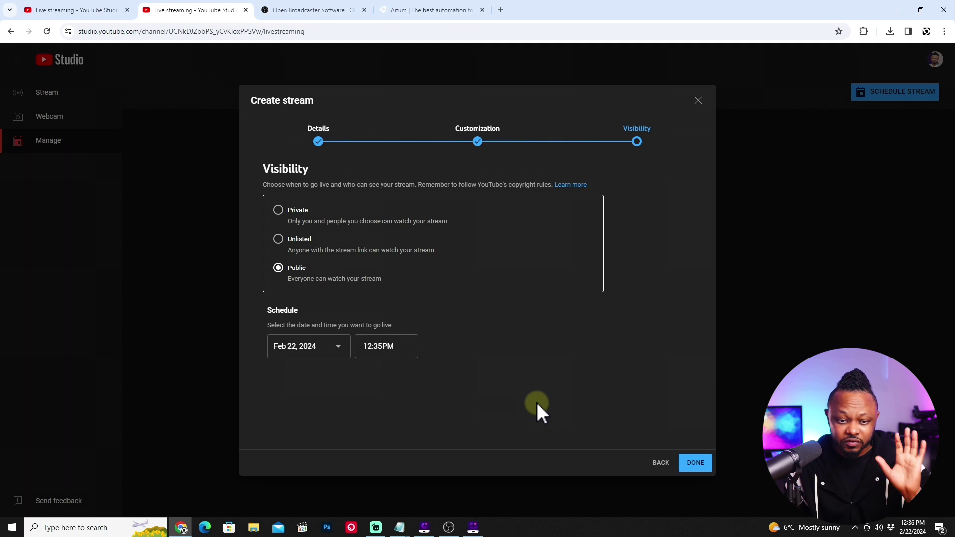
# Set the stream's visibility to Public and finish creating it.
pyautogui.click(281, 241)
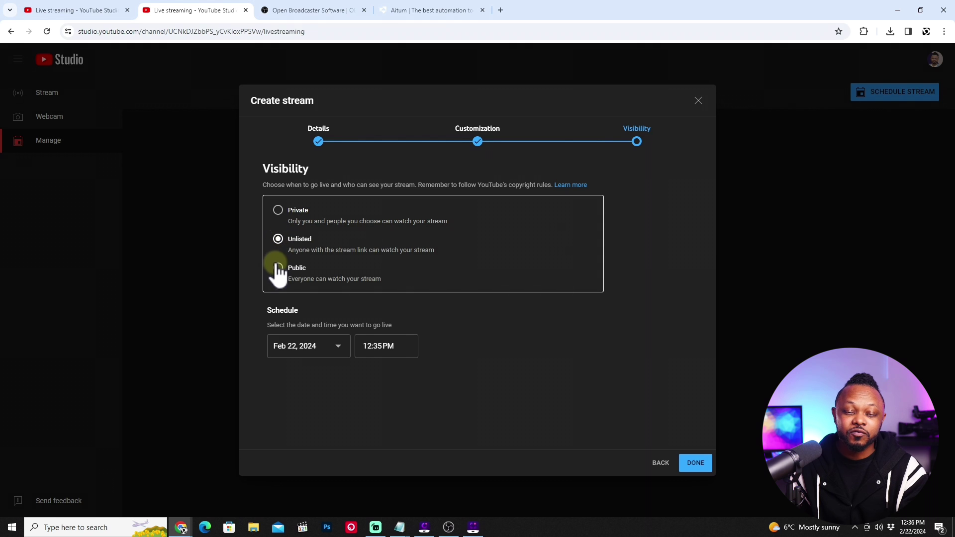
pyautogui.click(278, 268)
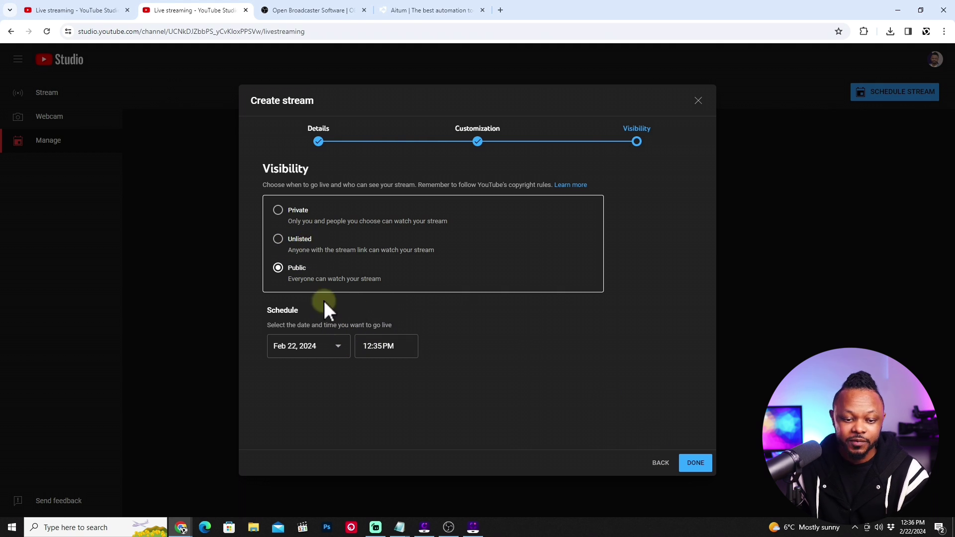
pyautogui.click(698, 470)
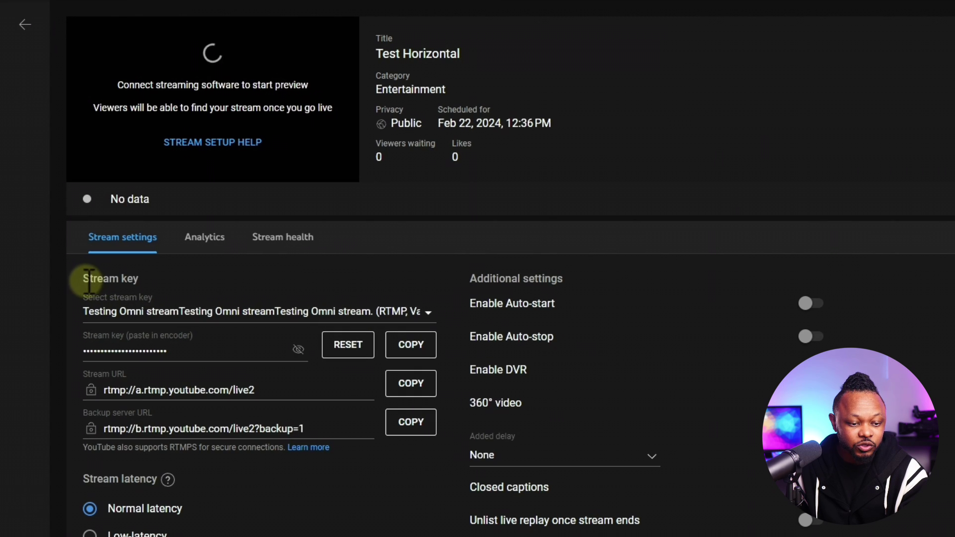
# Copy the stream key of the Test Horizontal stream.
pyautogui.moveTo(61, 275); pyautogui.dragTo(204, 313)
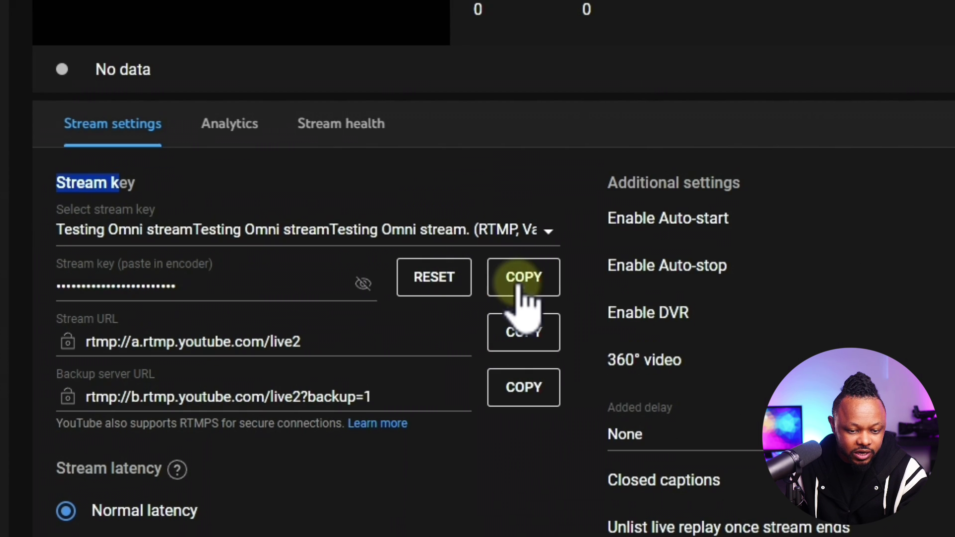
pyautogui.click(520, 290)
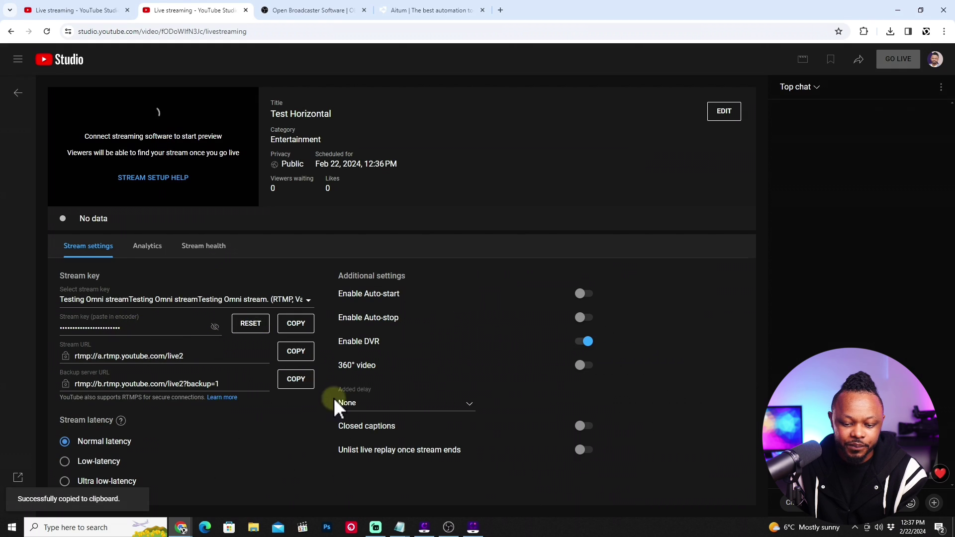
# Switch to OBS and open its stream settings, choosing to use a stream key for YouTube - RTMPS.
pyautogui.click(448, 527)
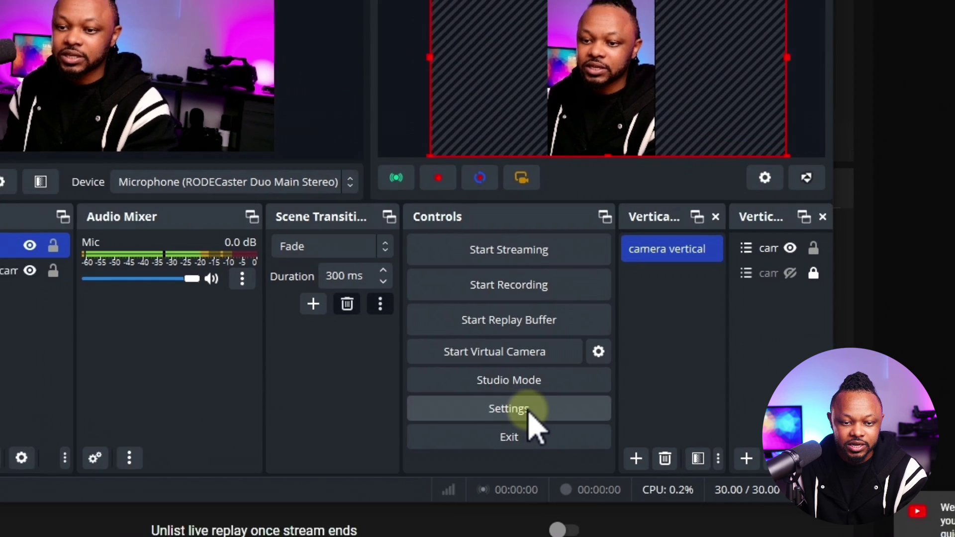
pyautogui.click(550, 391)
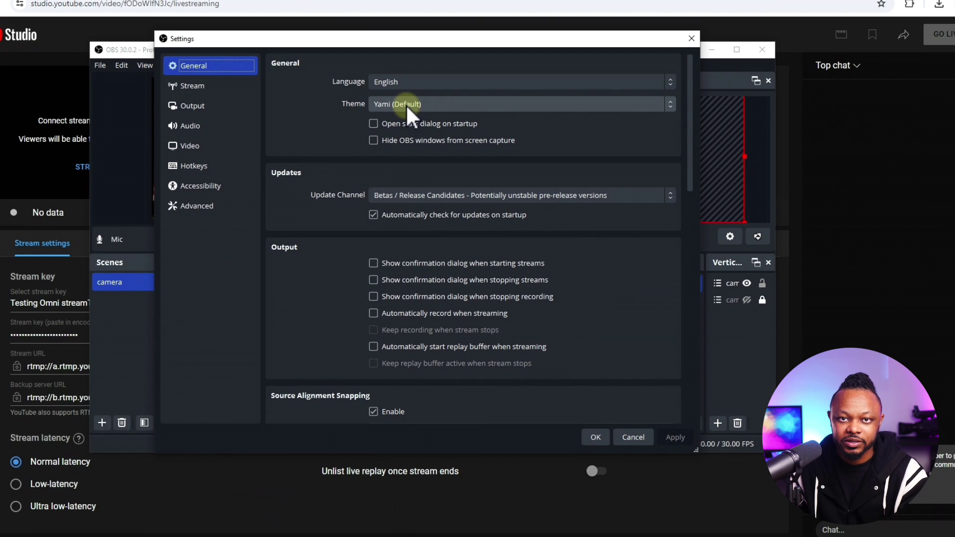
pyautogui.click(216, 87)
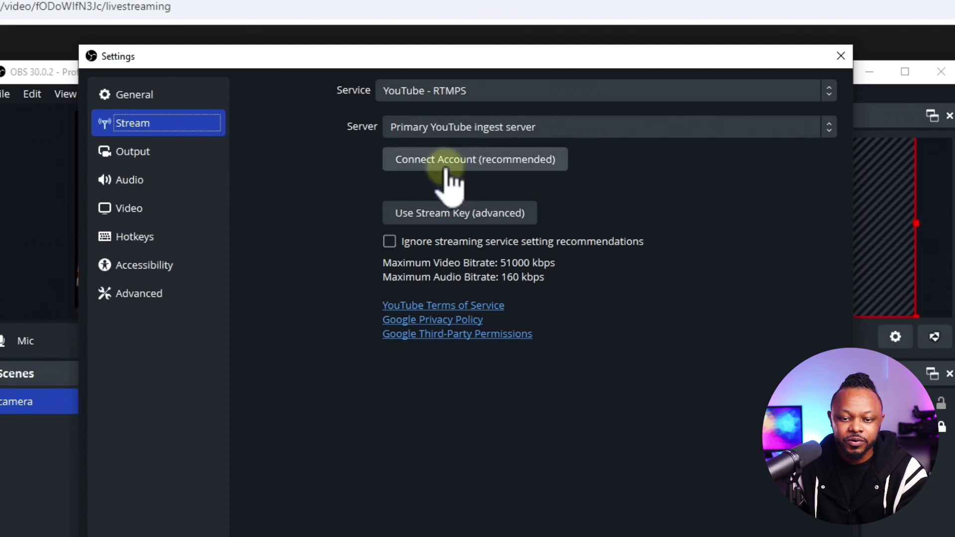
pyautogui.click(440, 215)
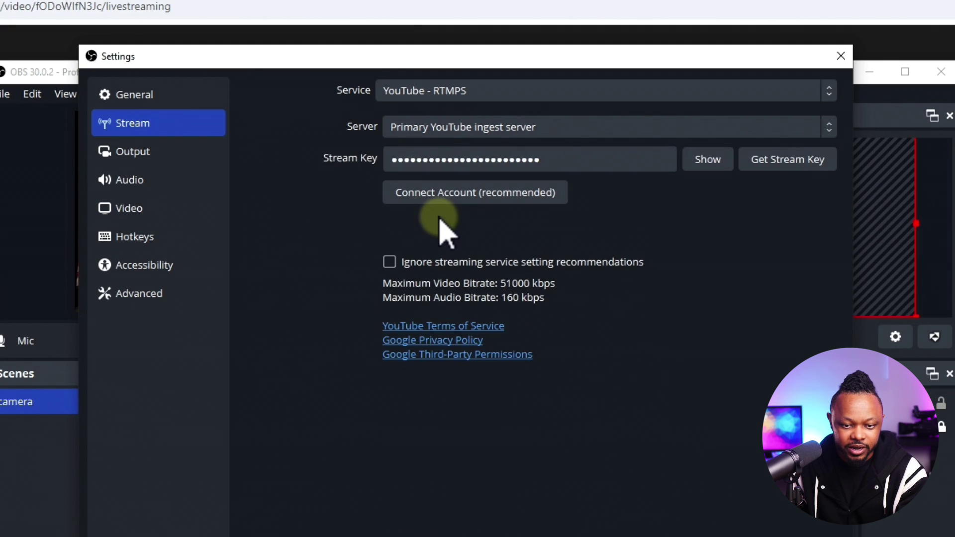
# Replace the existing stream key with the one copied from YouTube.
pyautogui.moveTo(577, 158); pyautogui.dragTo(372, 158)
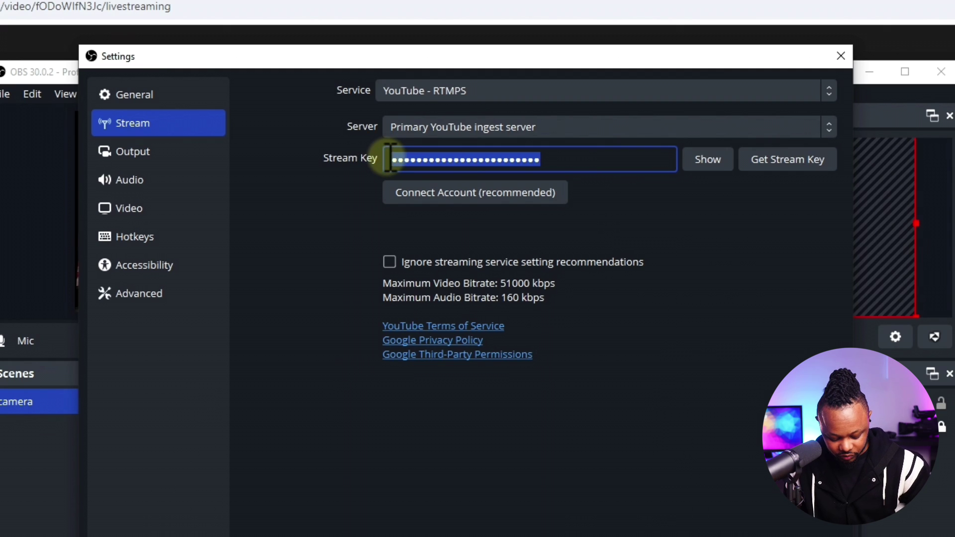
pyautogui.press('BackSpace')
pyautogui.rightClick(416, 161)
pyautogui.click(432, 277)
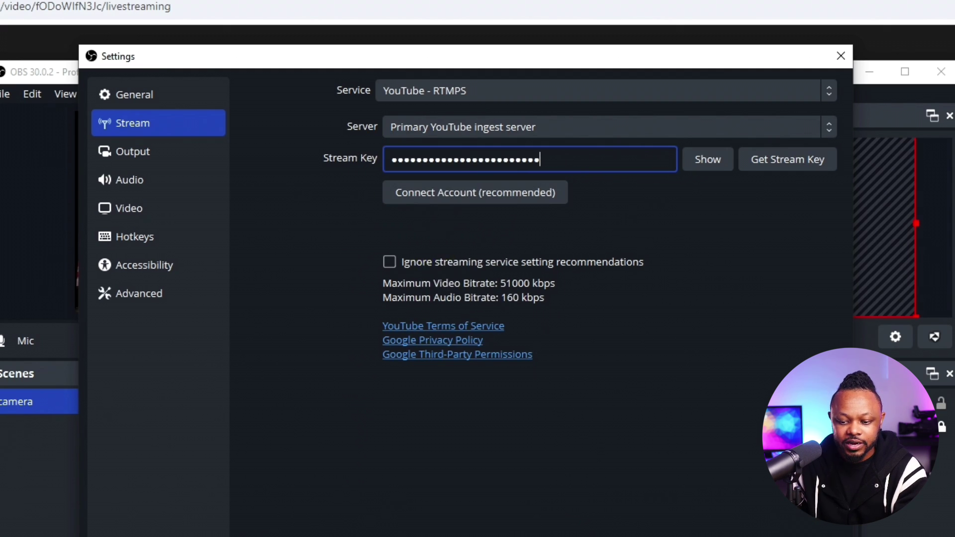
pyautogui.click(158, 123)
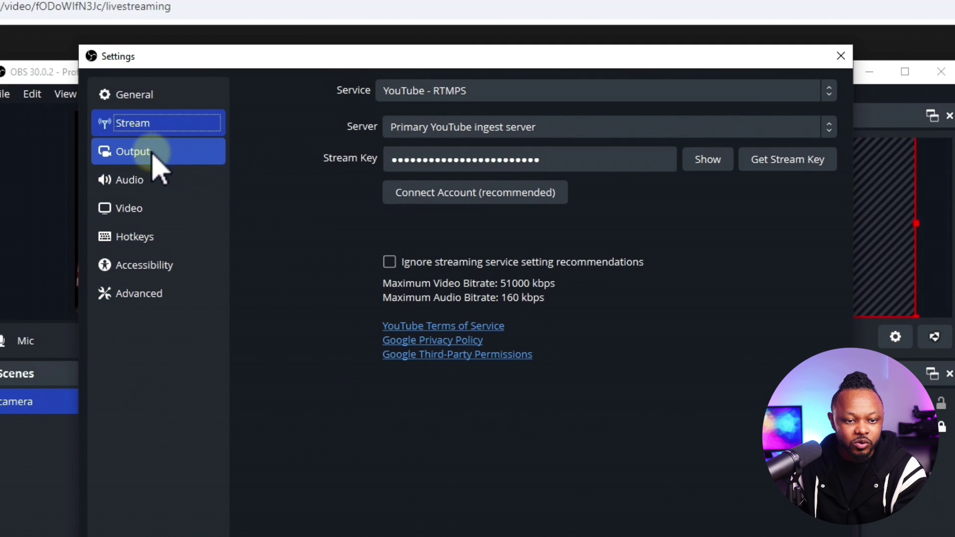
# Review the streaming output settings, including the video encoder, rate control, bitrate, keyframe interval and preset.
pyautogui.click(156, 154)
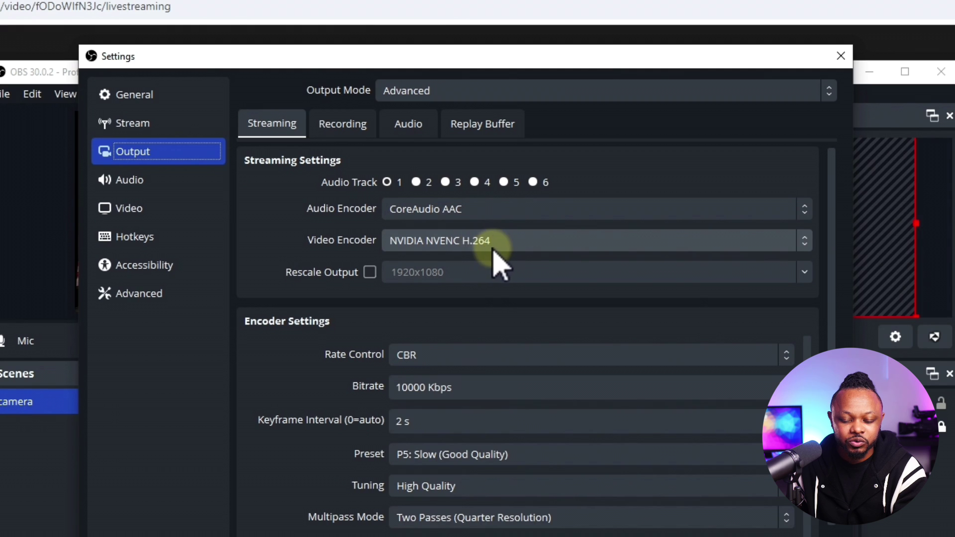
pyautogui.click(474, 251)
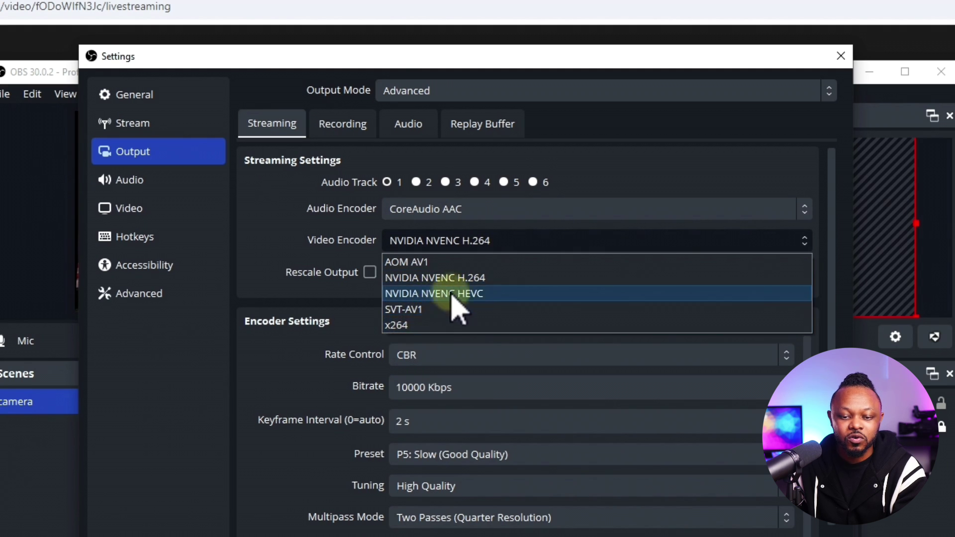
pyautogui.click(335, 351)
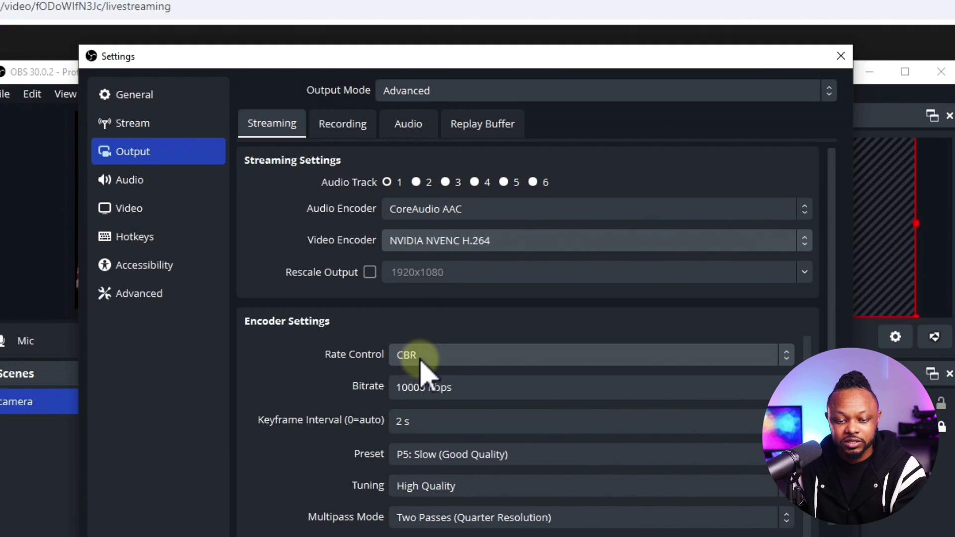
pyautogui.click(415, 391)
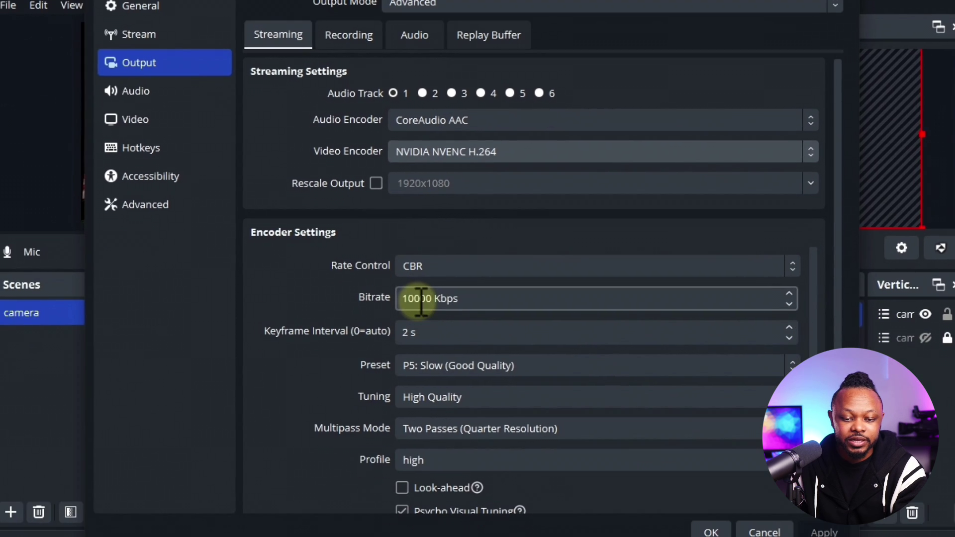
pyautogui.moveTo(415, 299); pyautogui.dragTo(385, 313)
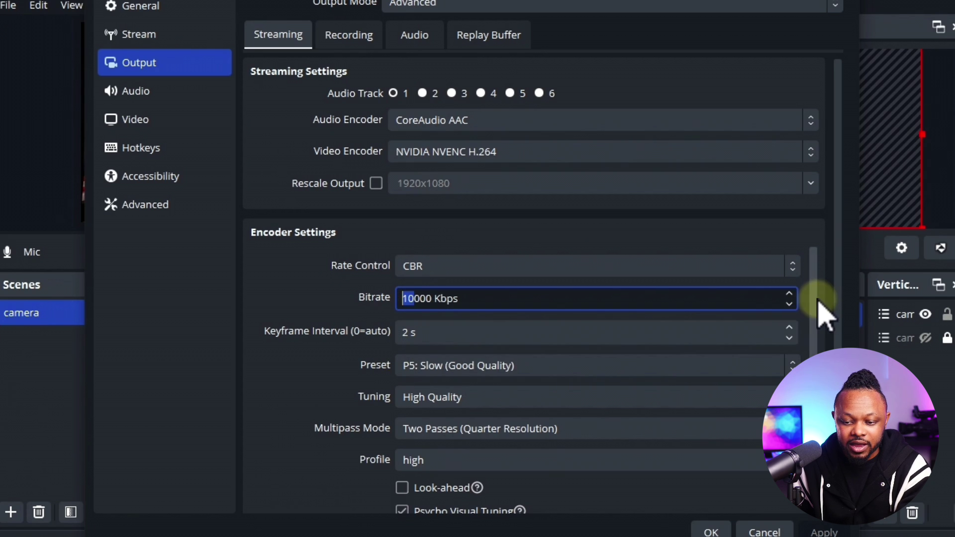
pyautogui.scroll(-3, 844, 308)
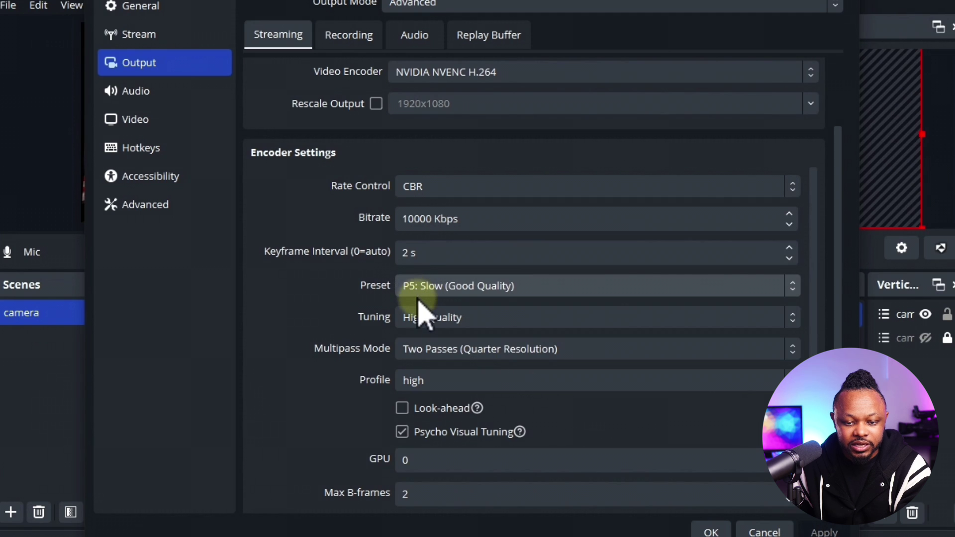
pyautogui.scroll(-1, 665, 466)
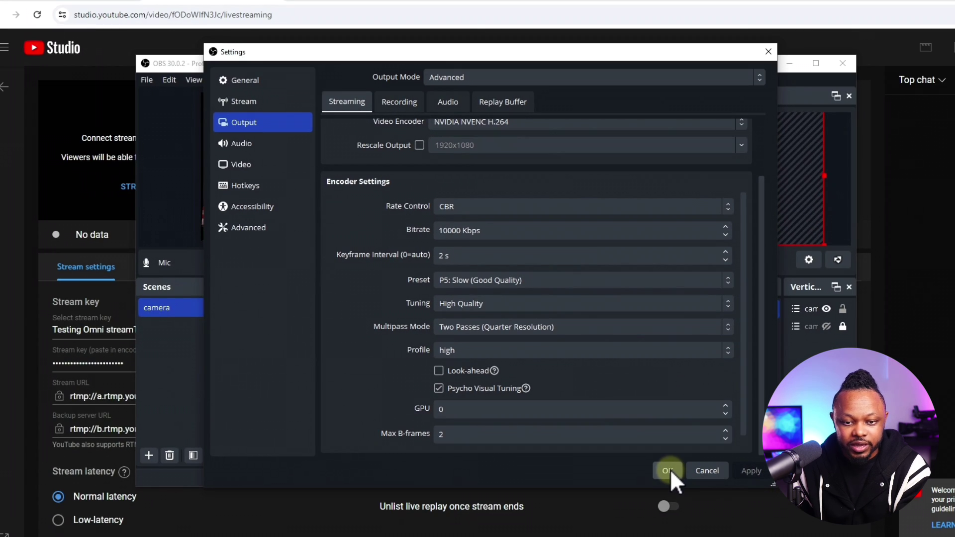
# Save the OBS settings and start streaming the horizontal canvas.
pyautogui.click(668, 470)
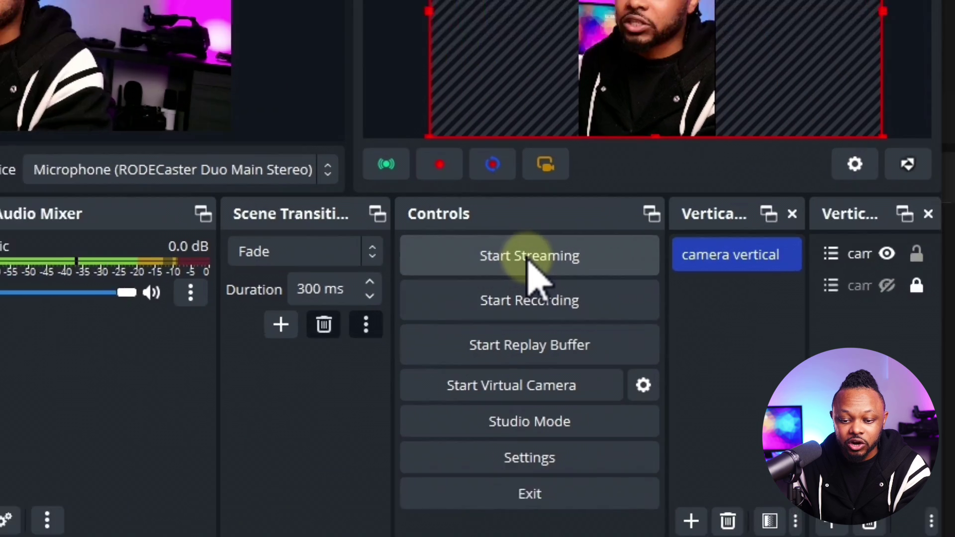
pyautogui.click(630, 309)
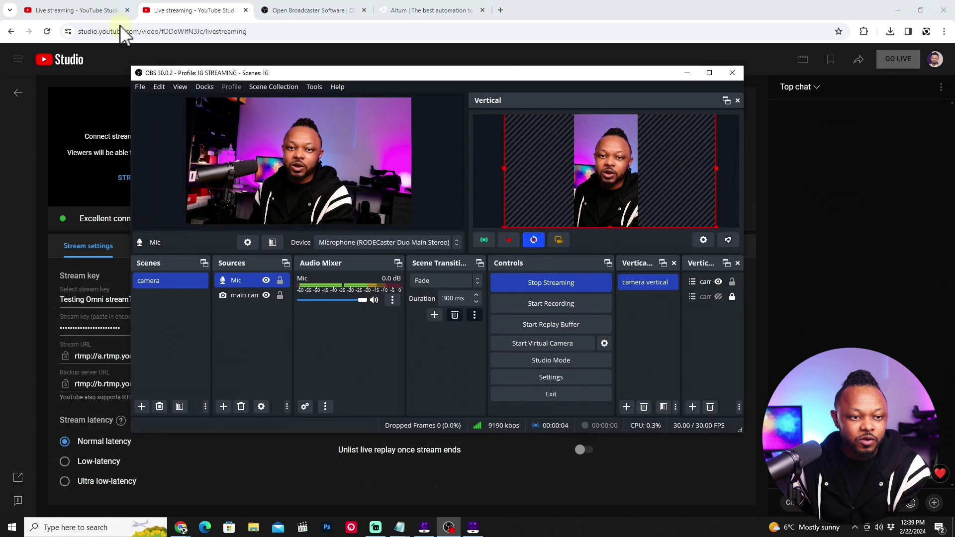
# Switch to the Test Horizontal stream in YouTube Studio, dismiss the go-live hint and enable Auto-stop.
pyautogui.click(96, 11)
pyautogui.click(687, 73)
pyautogui.click(199, 11)
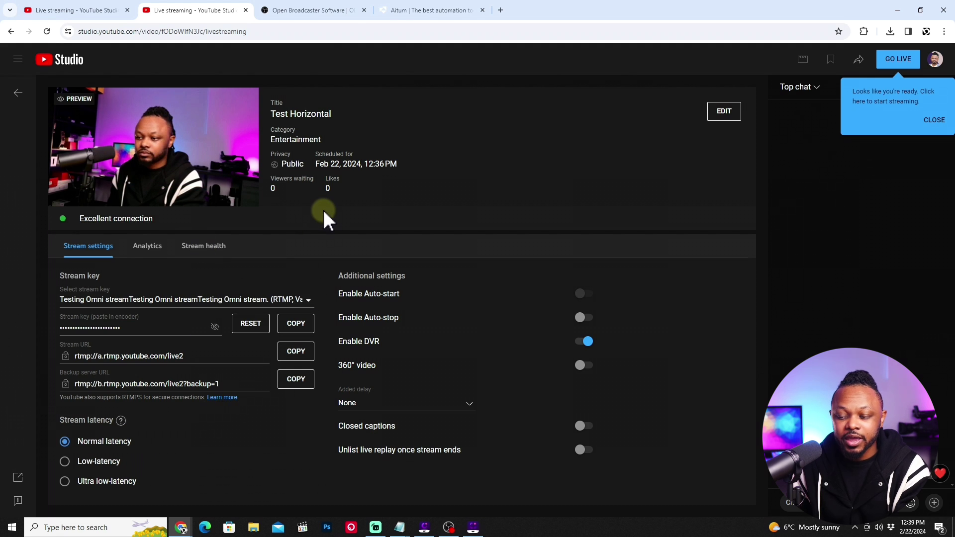
pyautogui.click(934, 120)
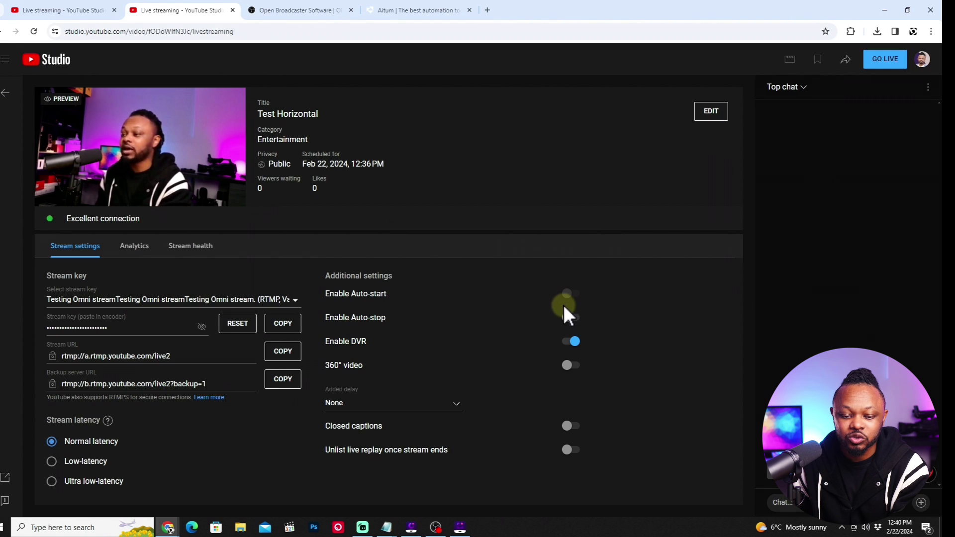
pyautogui.click(550, 323)
pyautogui.click(542, 318)
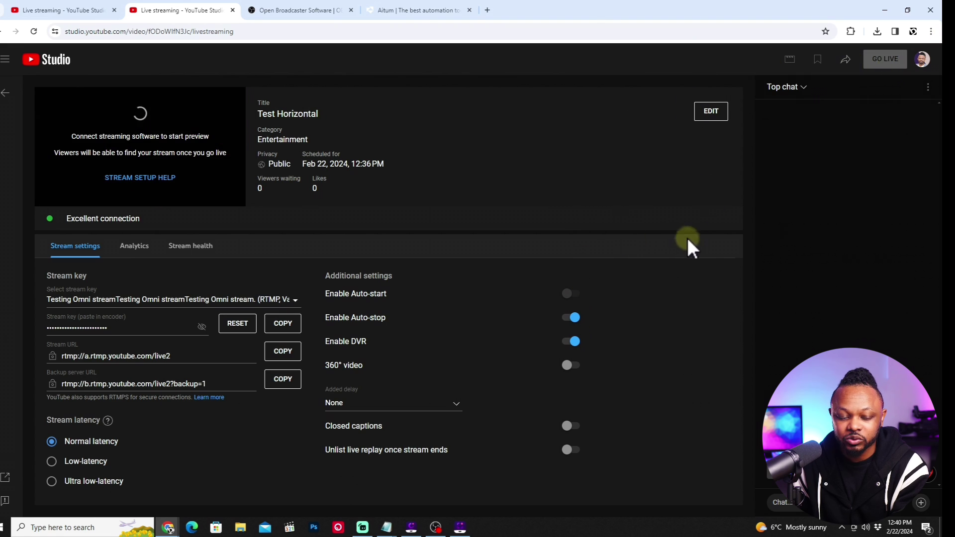
# Copy the Test Horizontal stream's share link and open it in the browser in place of the Aitum page.
pyautogui.click(846, 60)
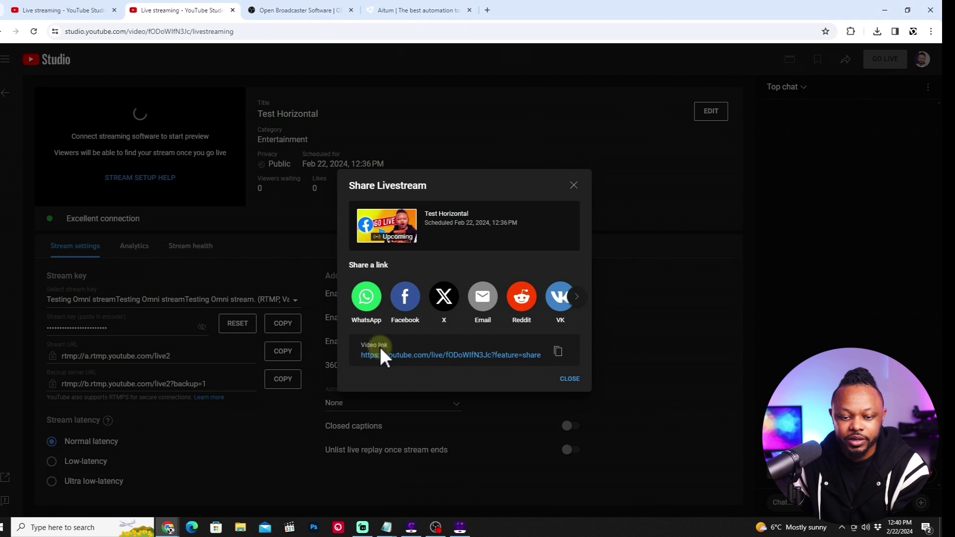
pyautogui.click(558, 352)
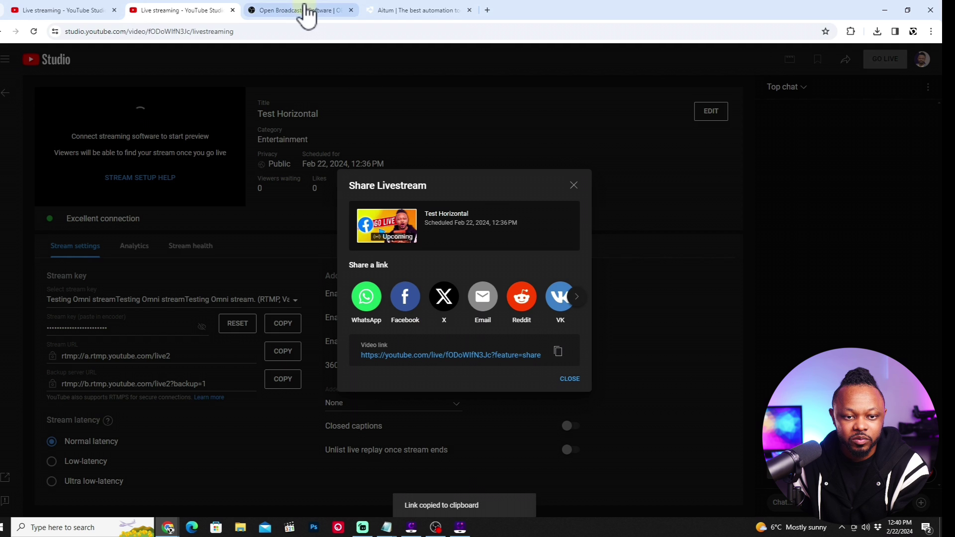
pyautogui.click(304, 11)
pyautogui.click(413, 10)
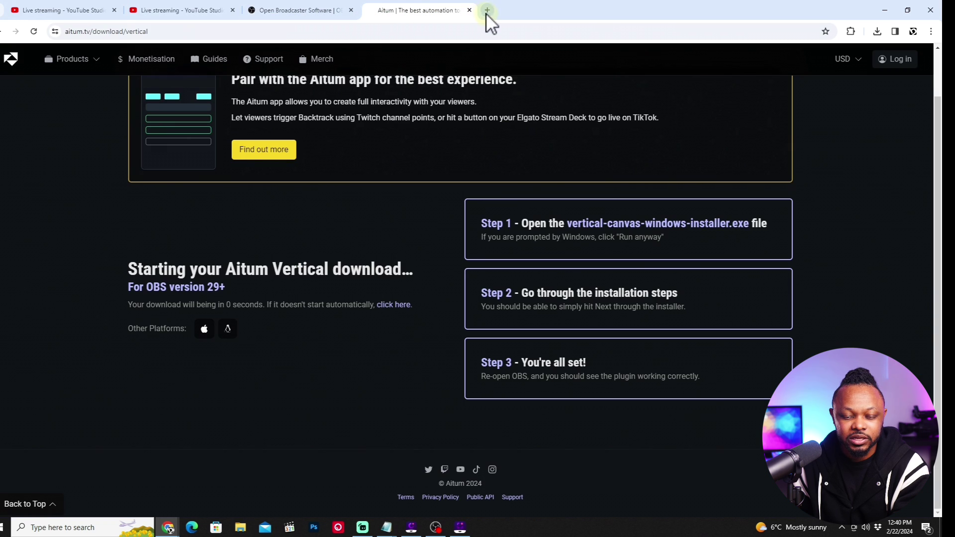
pyautogui.rightClick(387, 36)
pyautogui.click(441, 155)
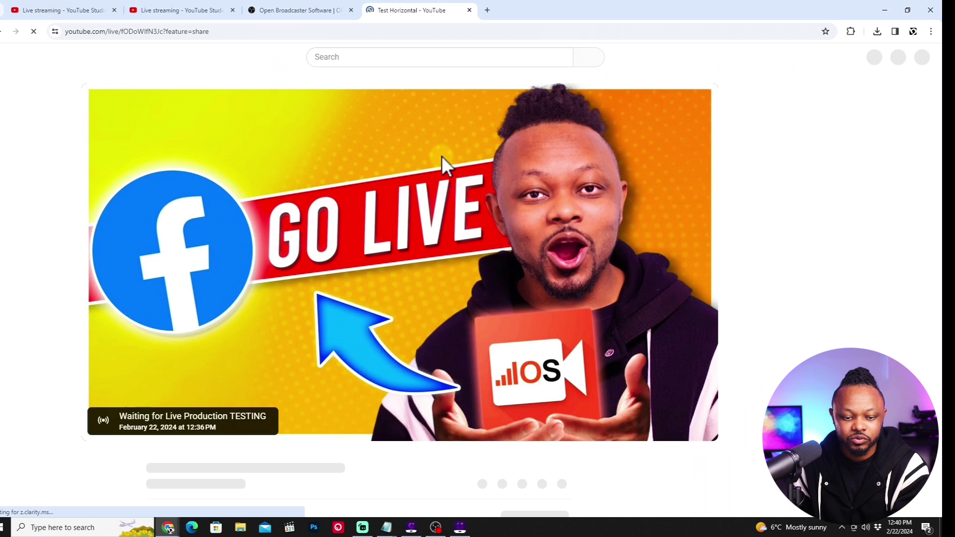
# Go live with the Test Horizontal stream in YouTube Studio and reload its public watch page.
pyautogui.hotkey('ctrl', '2')
pyautogui.click(886, 59)
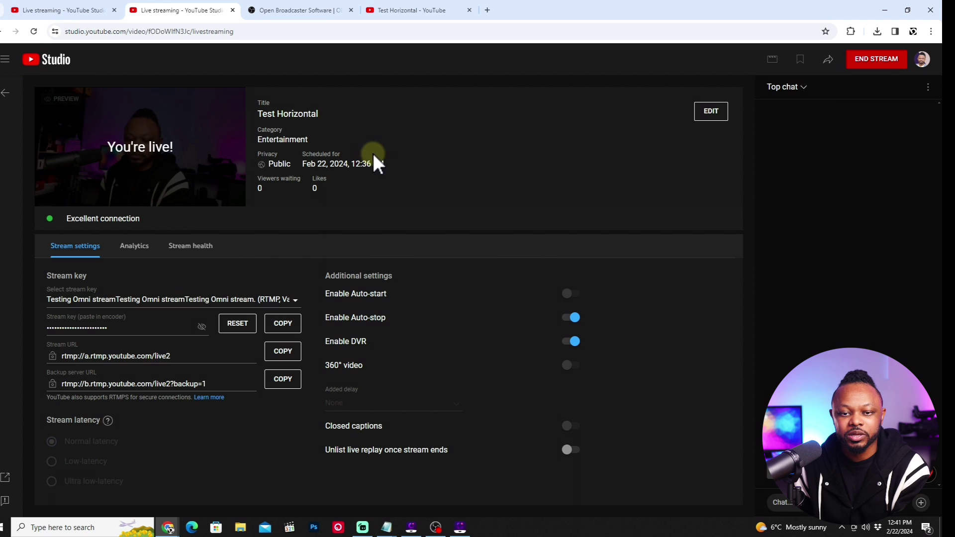
pyautogui.click(423, 10)
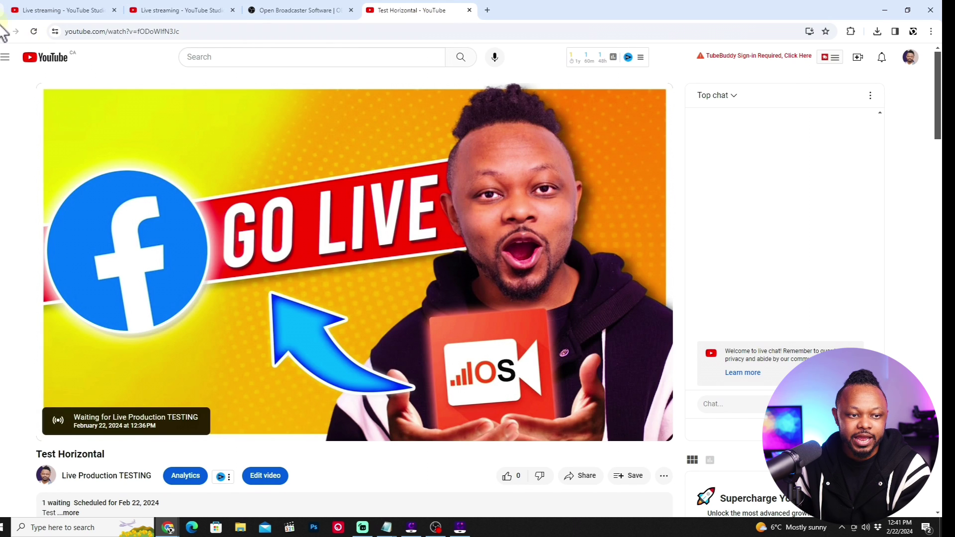
pyautogui.click(34, 31)
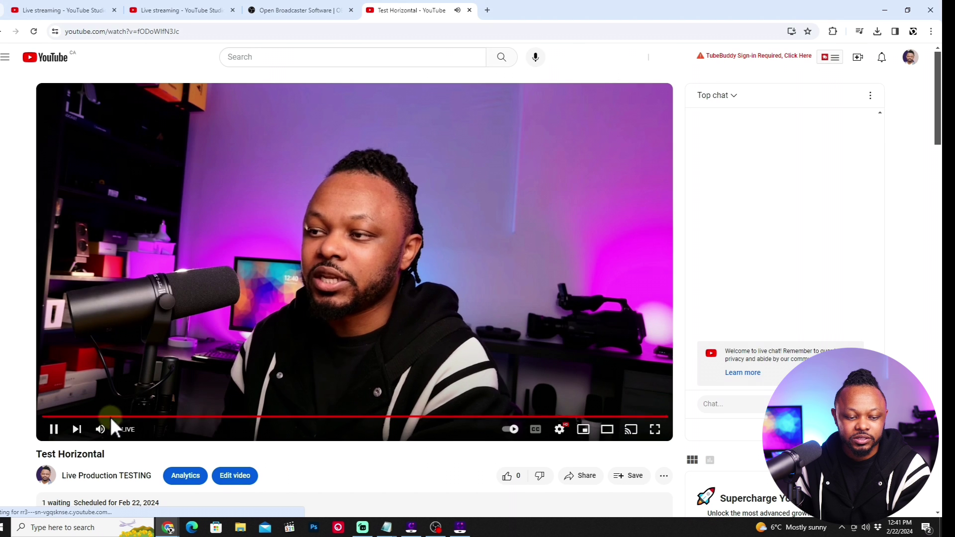
# Mute the live playback on the watch page and choose a video quality for it.
pyautogui.click(99, 429)
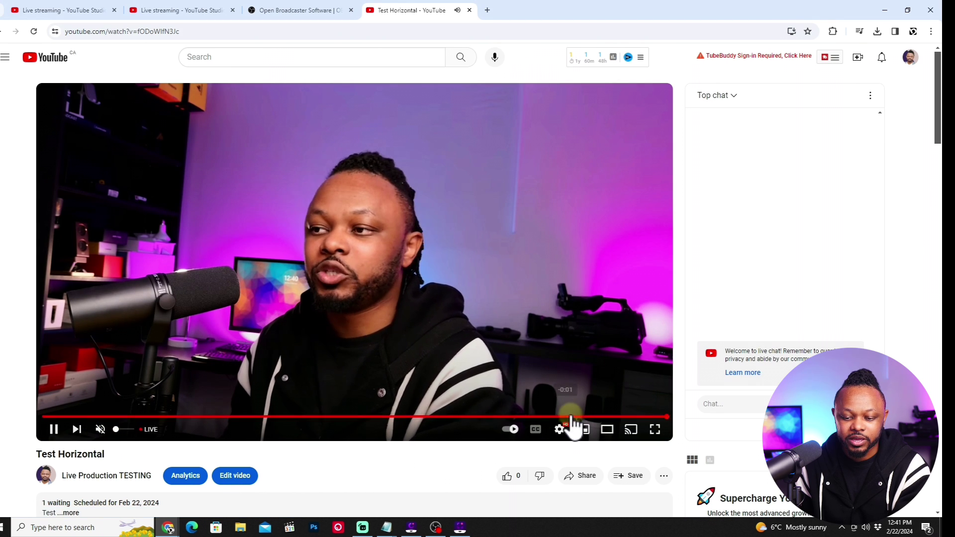
pyautogui.click(560, 430)
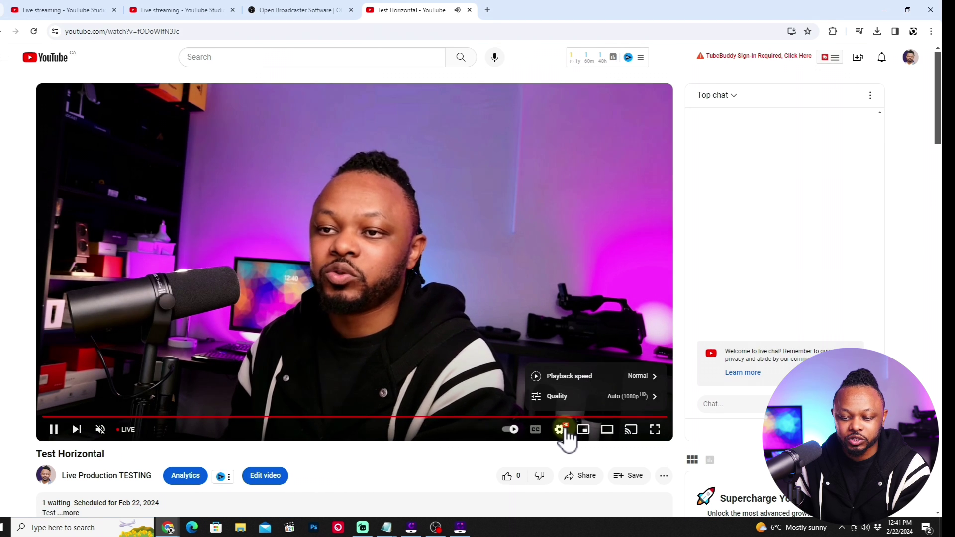
pyautogui.click(621, 396)
pyautogui.click(595, 278)
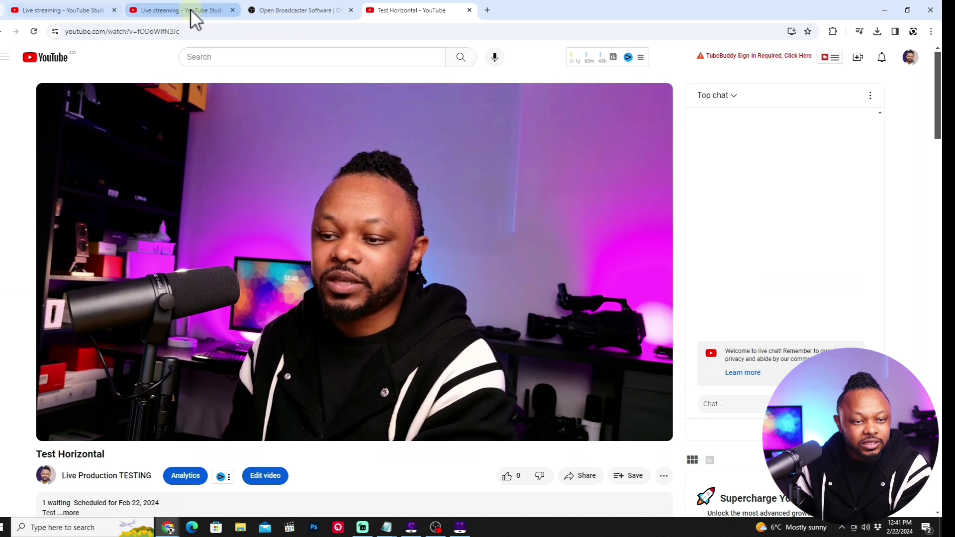
pyautogui.click(37, 9)
pyautogui.click(205, 11)
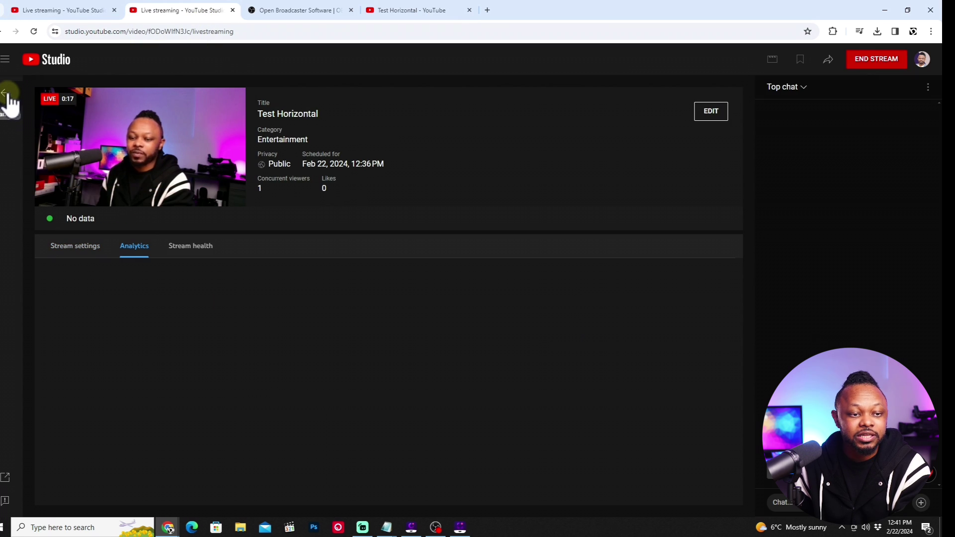
pyautogui.click(63, 10)
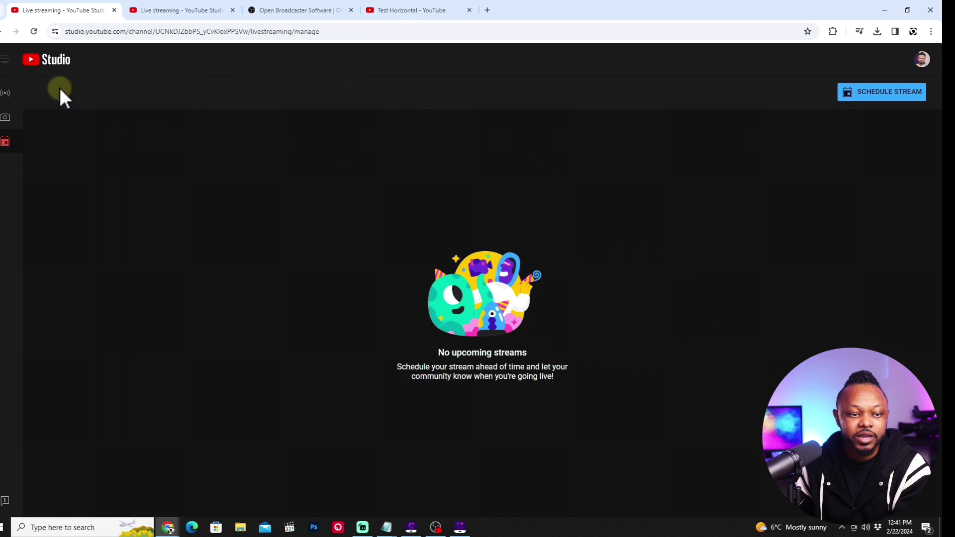
pyautogui.click(172, 11)
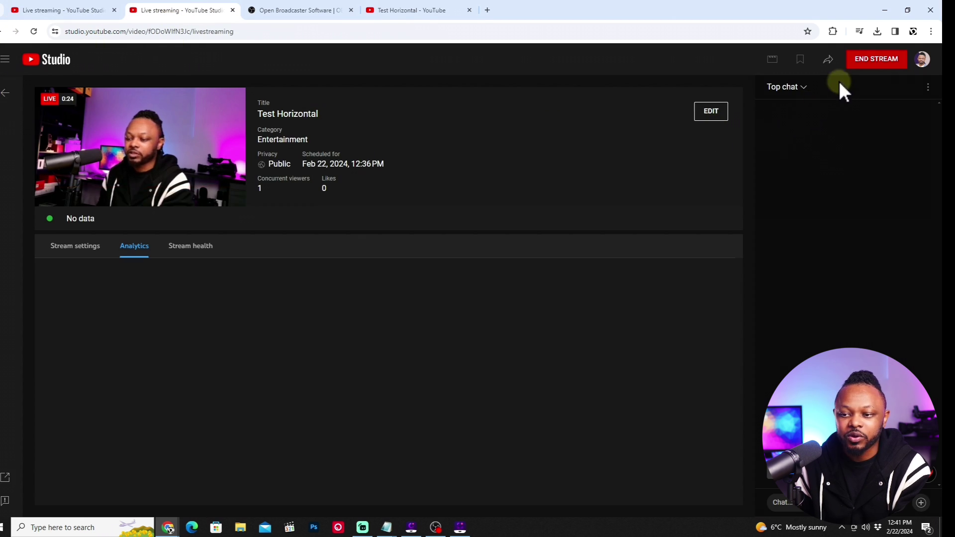
pyautogui.click(79, 11)
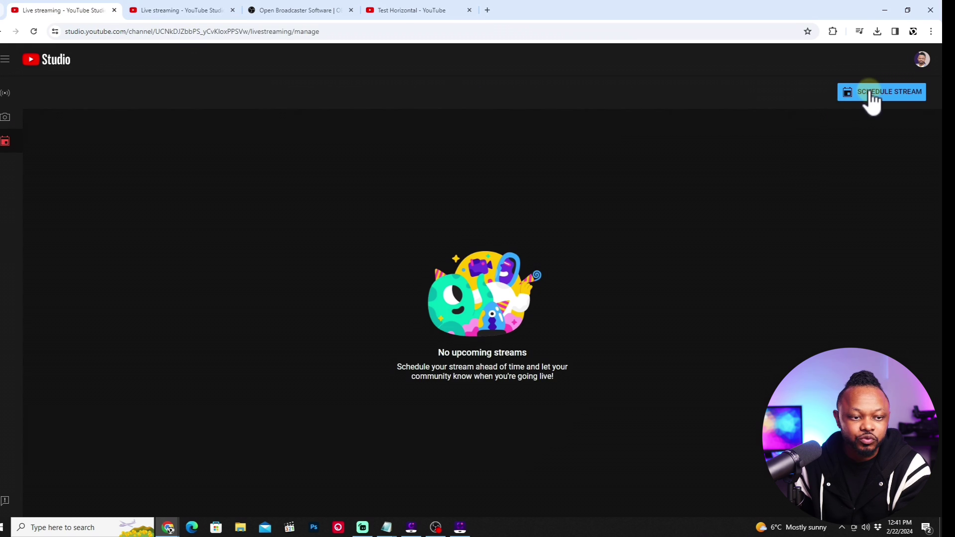
# Open YouTube's live stream manager from the watch page and schedule another stream with new settings.
pyautogui.click(432, 11)
pyautogui.click(858, 58)
pyautogui.click(884, 101)
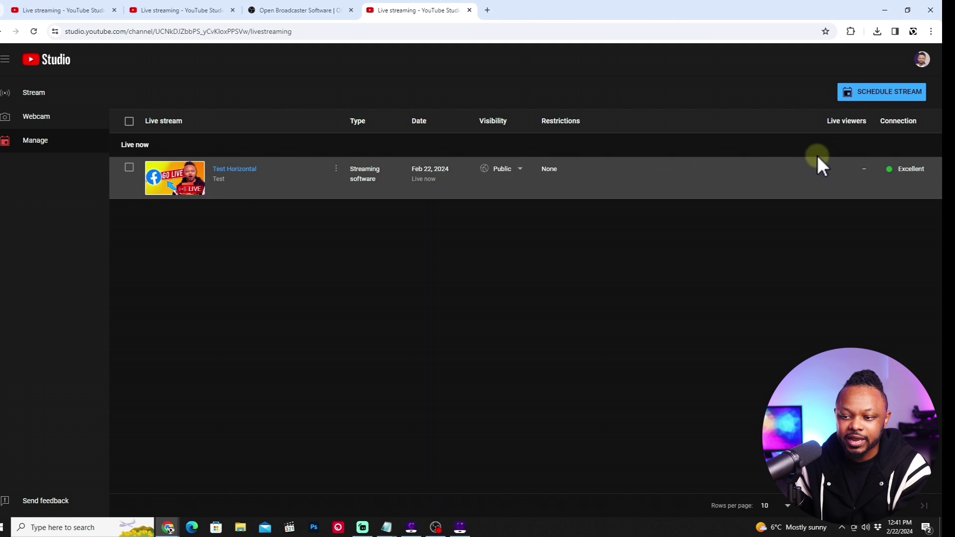
pyautogui.click(879, 100)
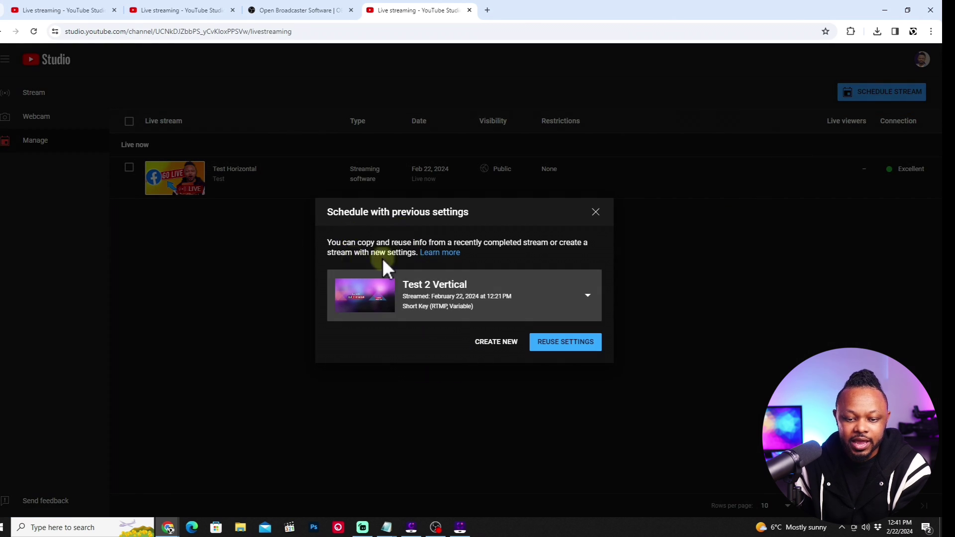
pyautogui.click(495, 342)
# Title the new stream "Vertical Testing" and enter "Testing" as its description.
pyautogui.click(270, 205)
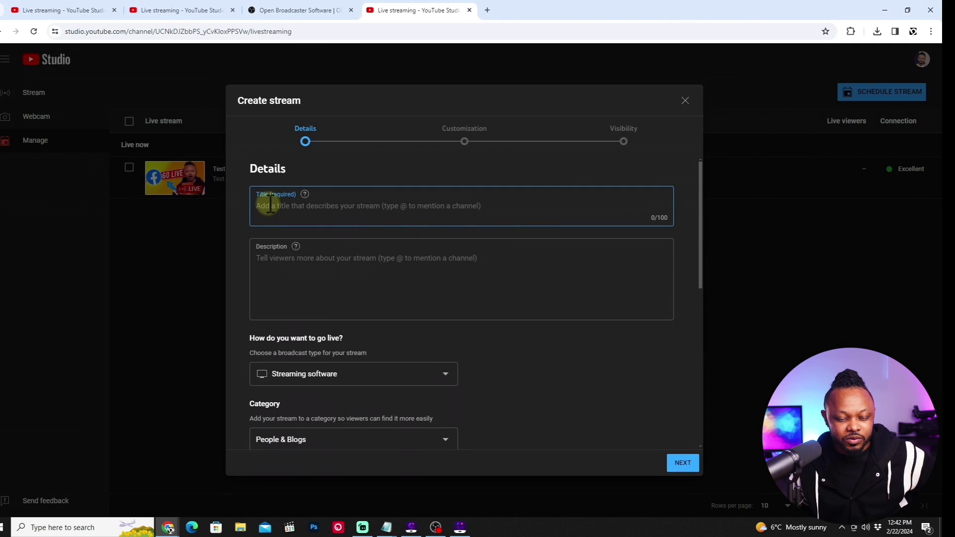
pyautogui.write('Vert')
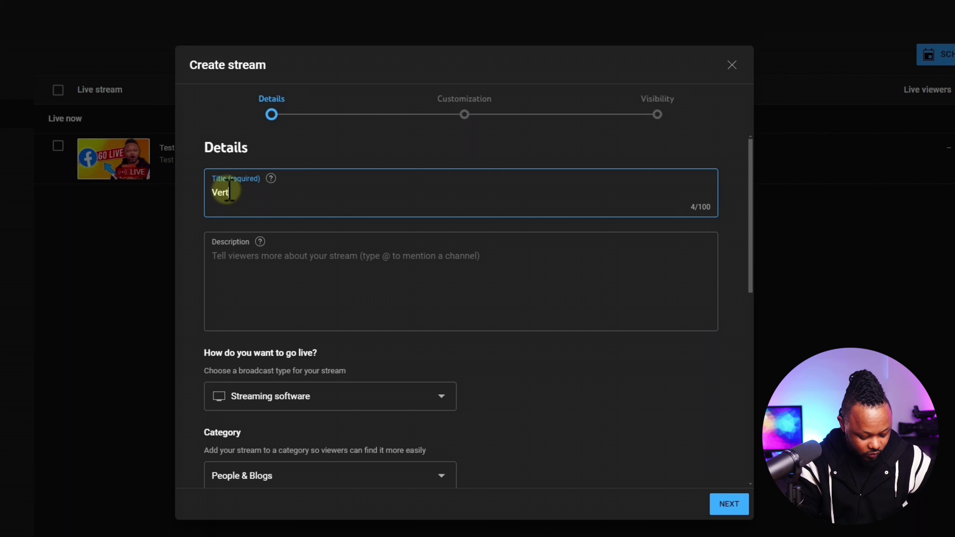
pyautogui.write('ical Testing')
pyautogui.click(287, 288)
pyautogui.write('Testing')
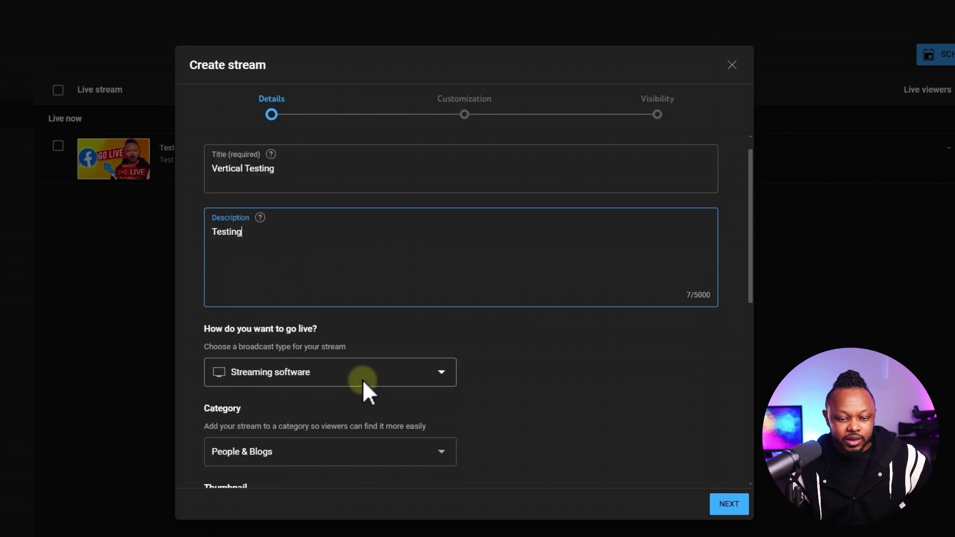
# Set the Vertical Testing stream's audience to not made for kids.
pyautogui.scroll(-4, 343, 348)
pyautogui.scroll(-3, 272, 289)
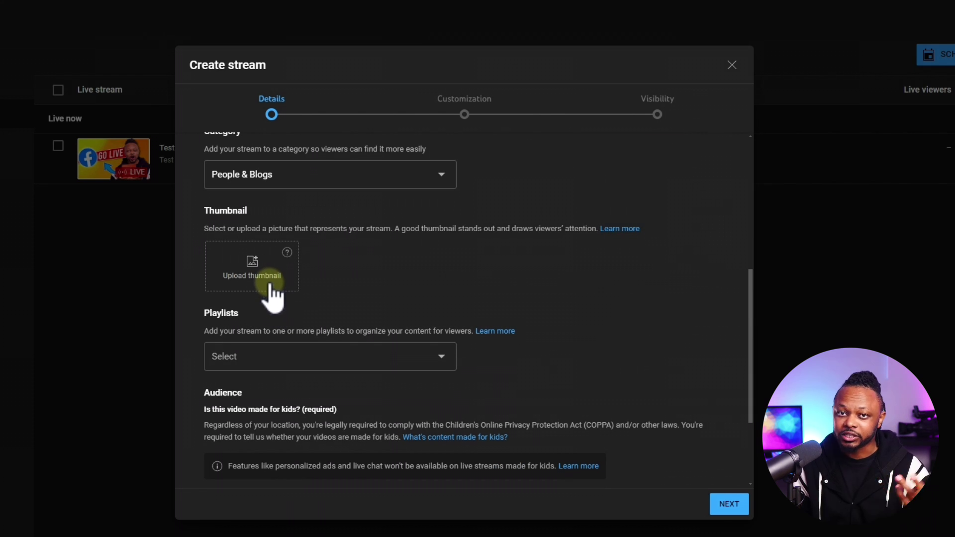
pyautogui.scroll(-2, 298, 393)
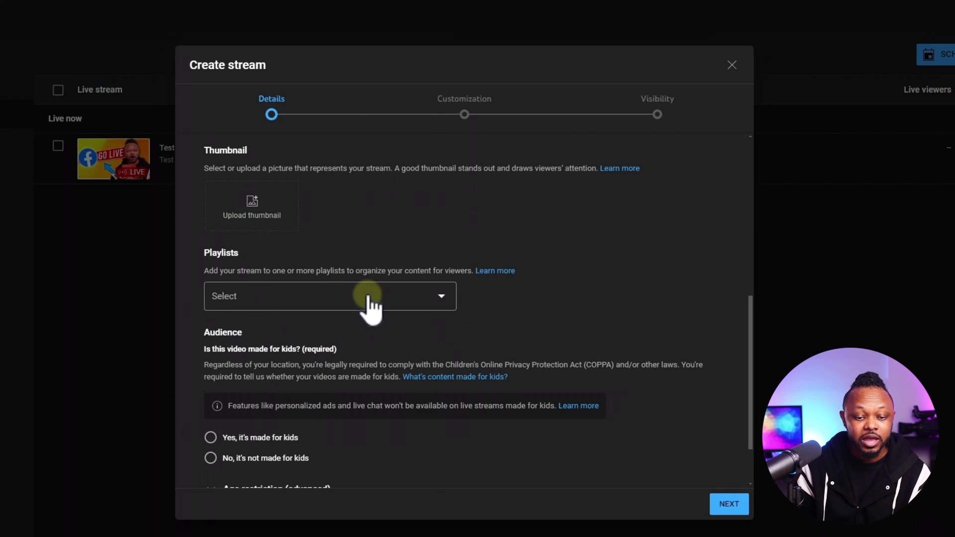
pyautogui.scroll(-2, 234, 374)
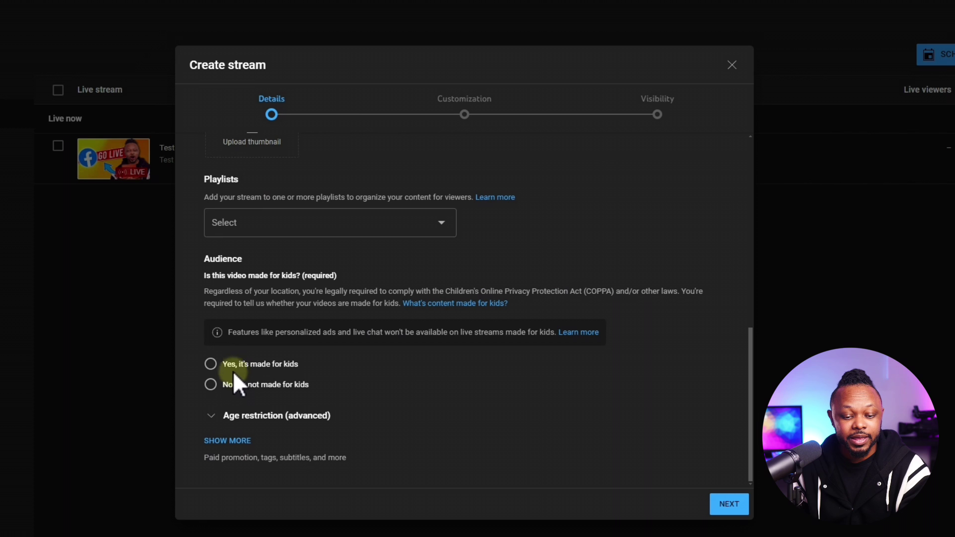
pyautogui.click(211, 385)
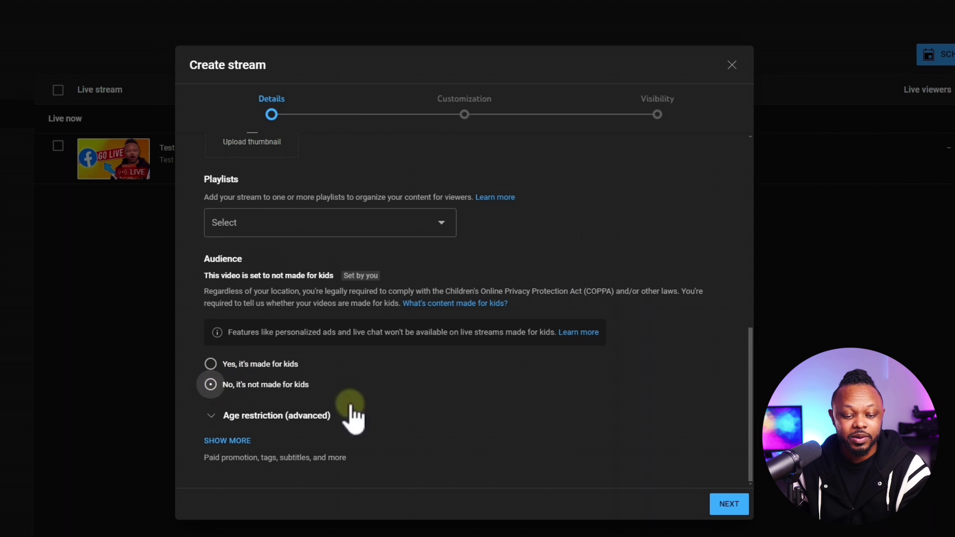
# Finish scheduling the Vertical Testing stream with Public visibility and open its stream page from the upcoming list.
pyautogui.click(729, 503)
pyautogui.scroll(-1, 393, 353)
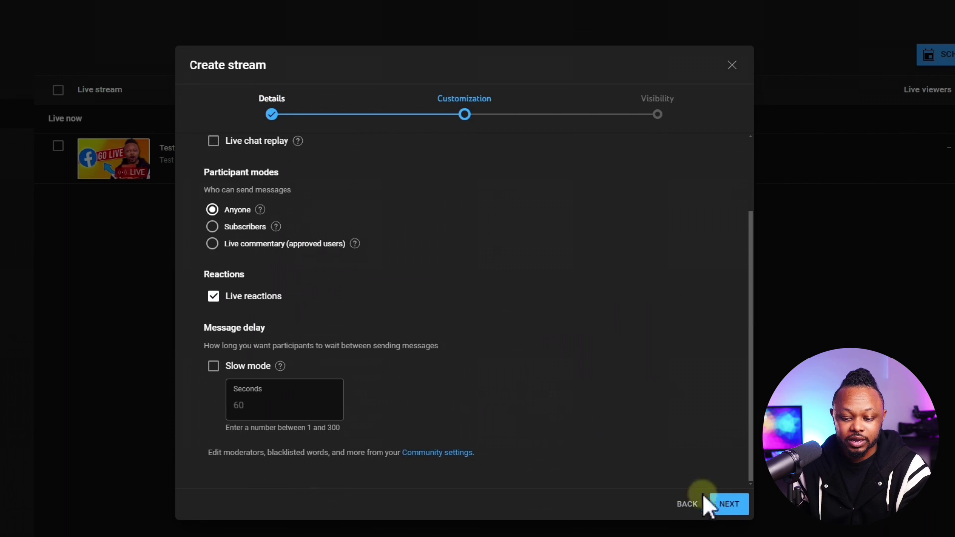
pyautogui.click(729, 503)
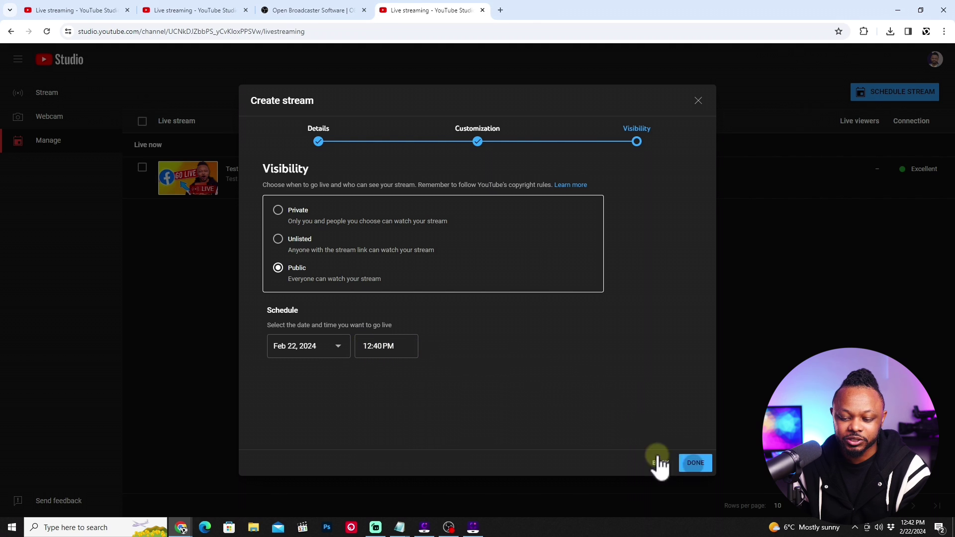
pyautogui.click(696, 465)
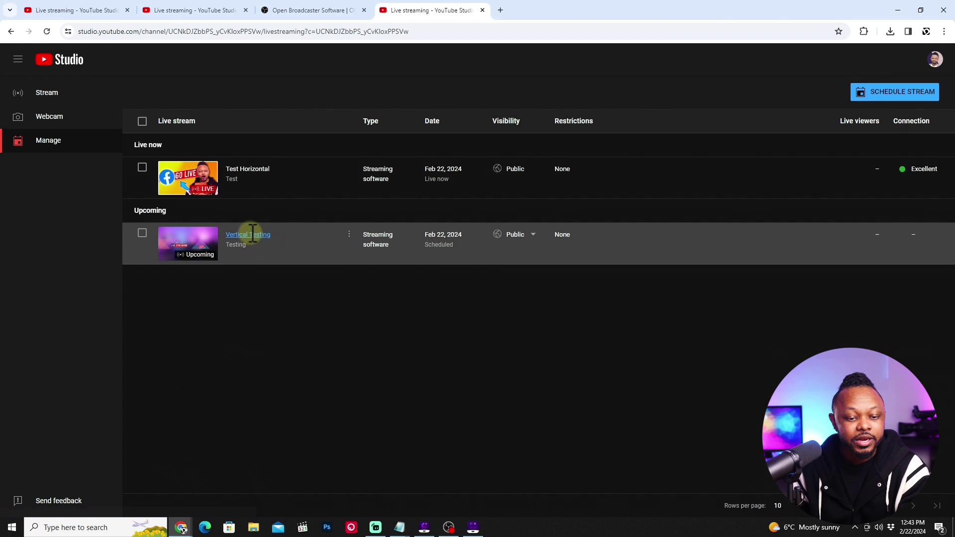
pyautogui.click(251, 241)
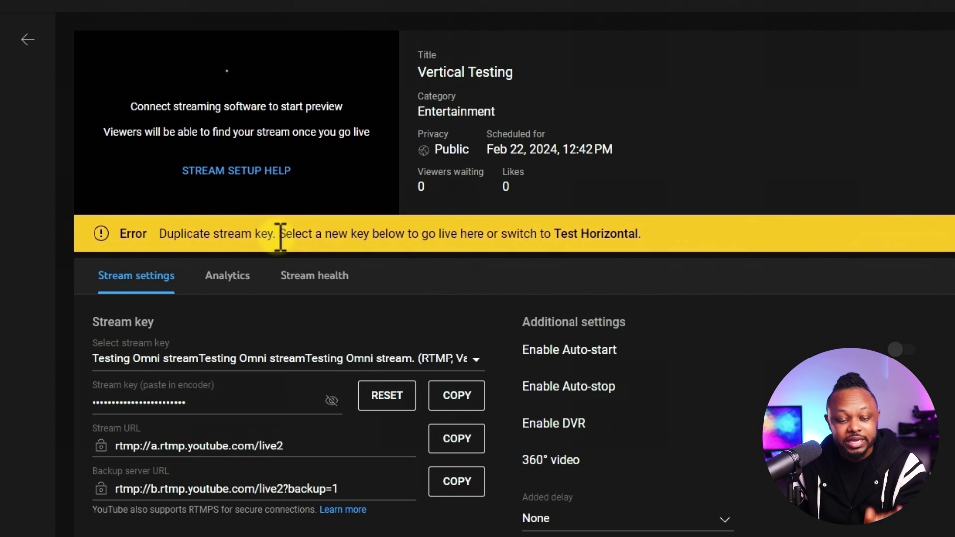
# Create a new RTMP stream key named "Shorts testing" for the Vertical Testing stream, leaving the description empty.
pyautogui.moveTo(102, 322); pyautogui.dragTo(155, 322)
pyautogui.scroll(-2, 469, 315)
pyautogui.click(477, 254)
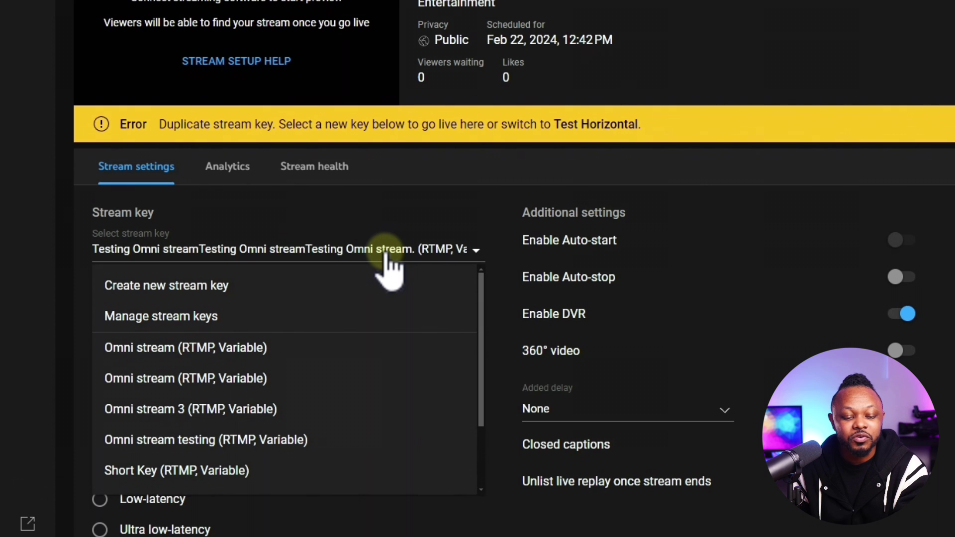
pyautogui.click(222, 294)
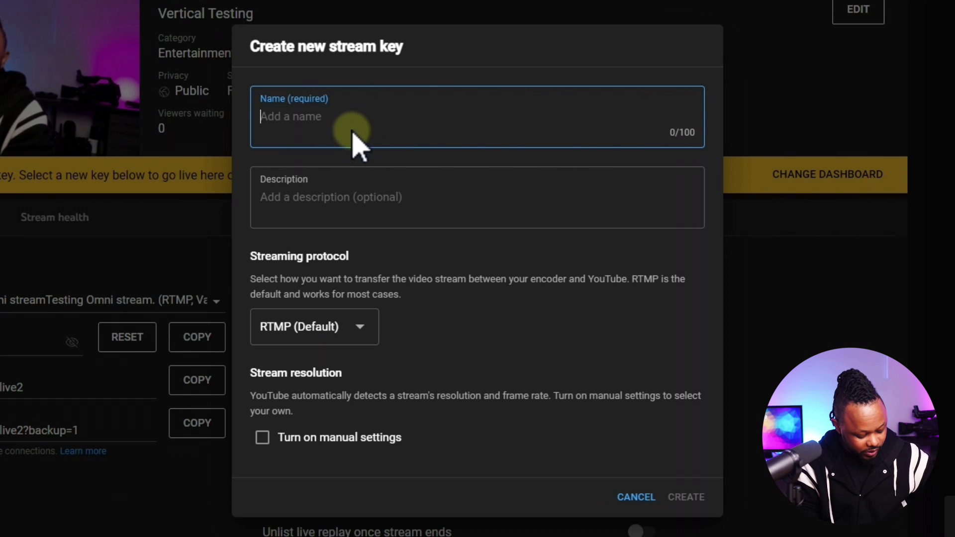
pyautogui.write('Short')
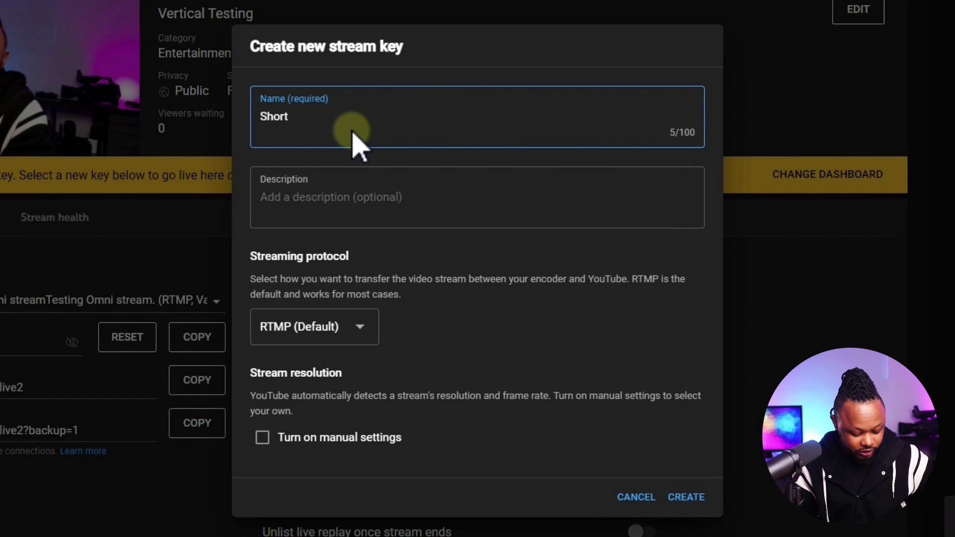
pyautogui.write('s te')
pyautogui.click(293, 197)
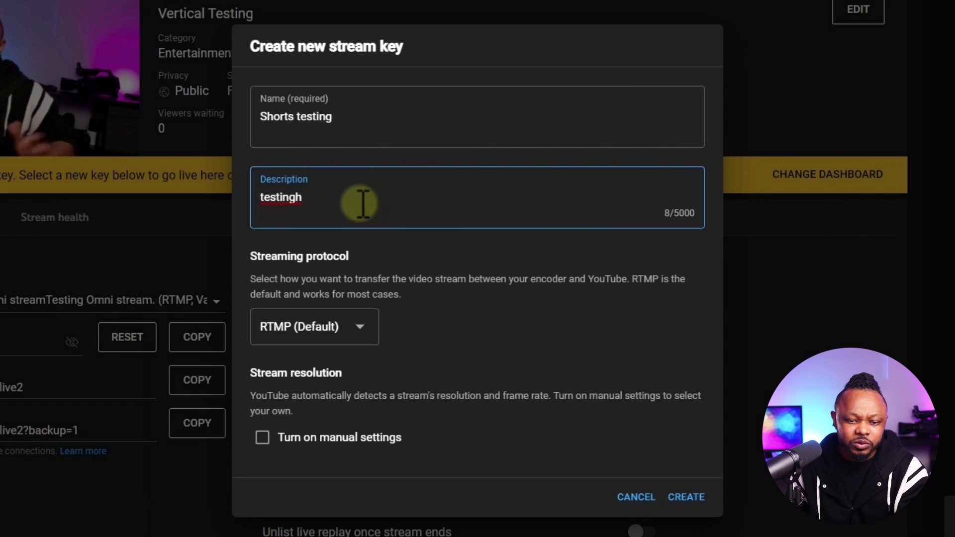
pyautogui.moveTo(375, 203); pyautogui.dragTo(226, 215)
pyautogui.press('BackSpace')
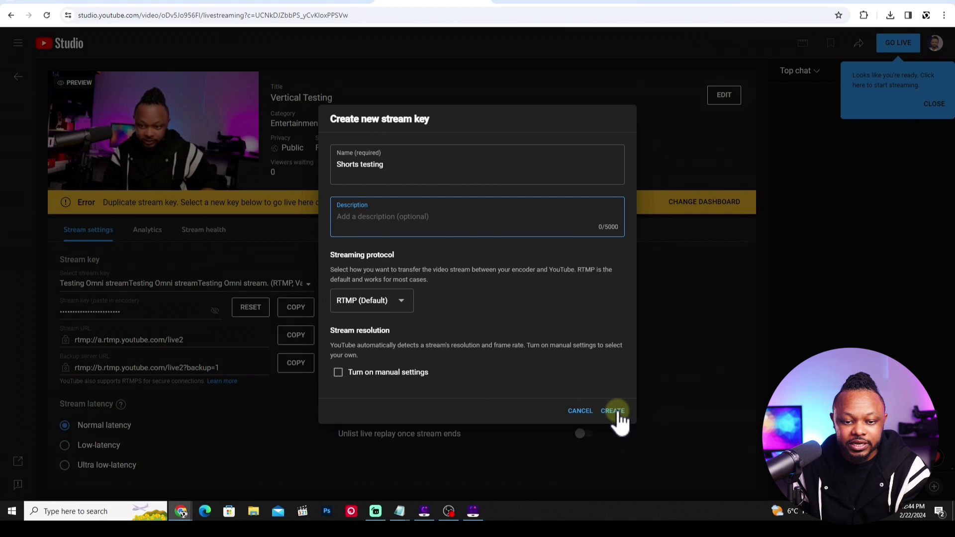
pyautogui.click(615, 412)
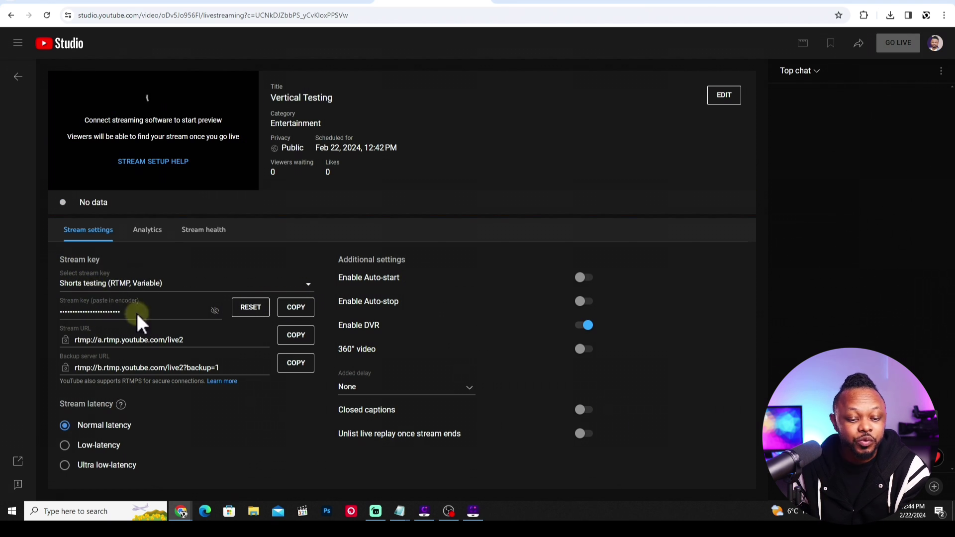
# Copy the Shorts testing stream key, switch to OBS Studio and open the Vertical canvas settings.
pyautogui.click(300, 312)
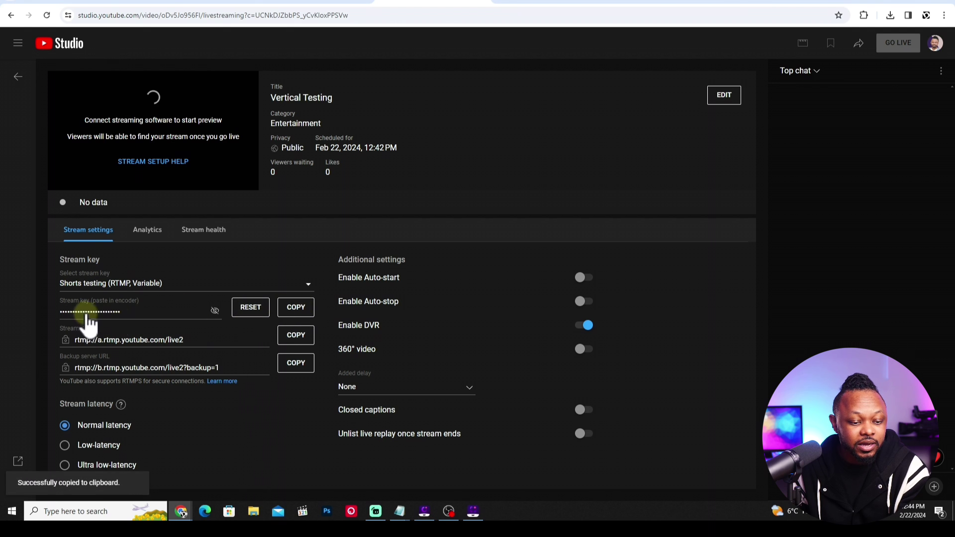
pyautogui.click(449, 511)
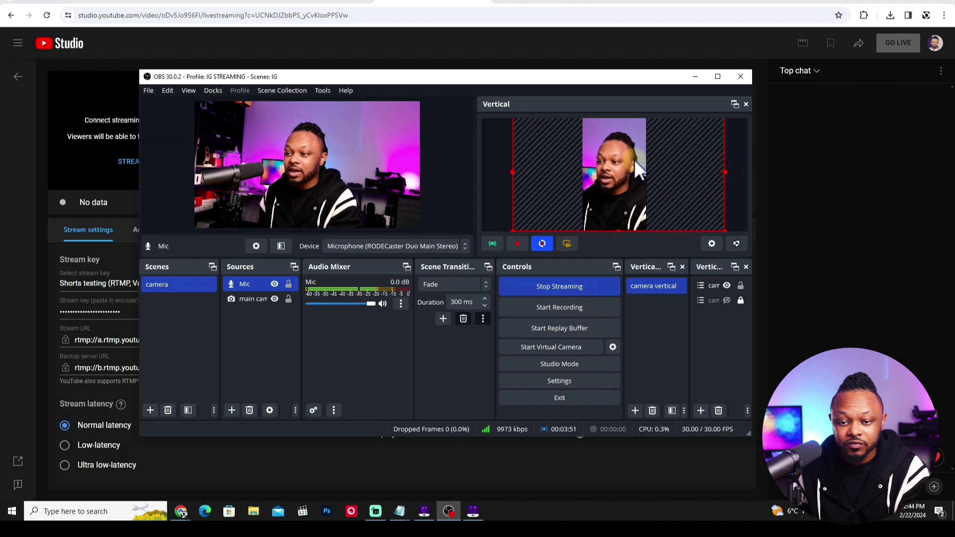
pyautogui.click(717, 77)
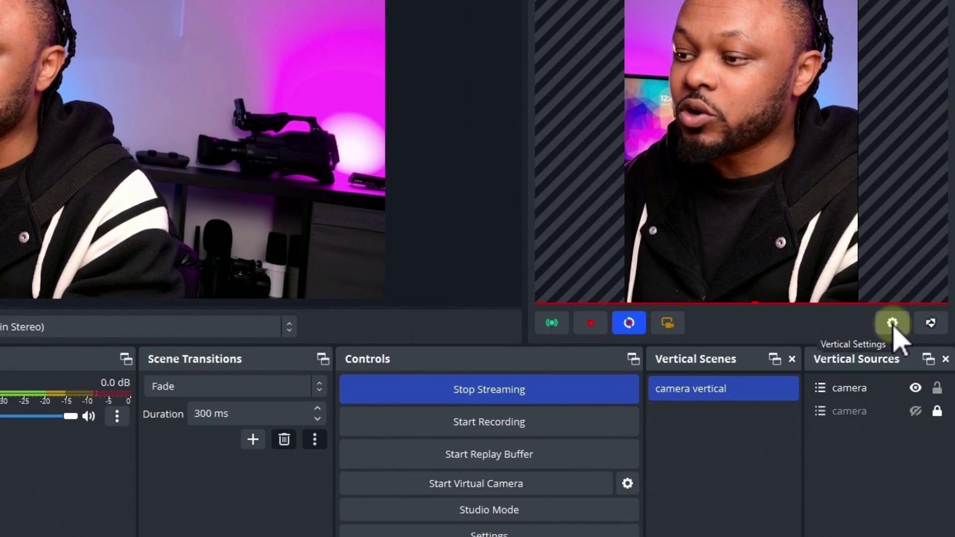
pyautogui.click(896, 321)
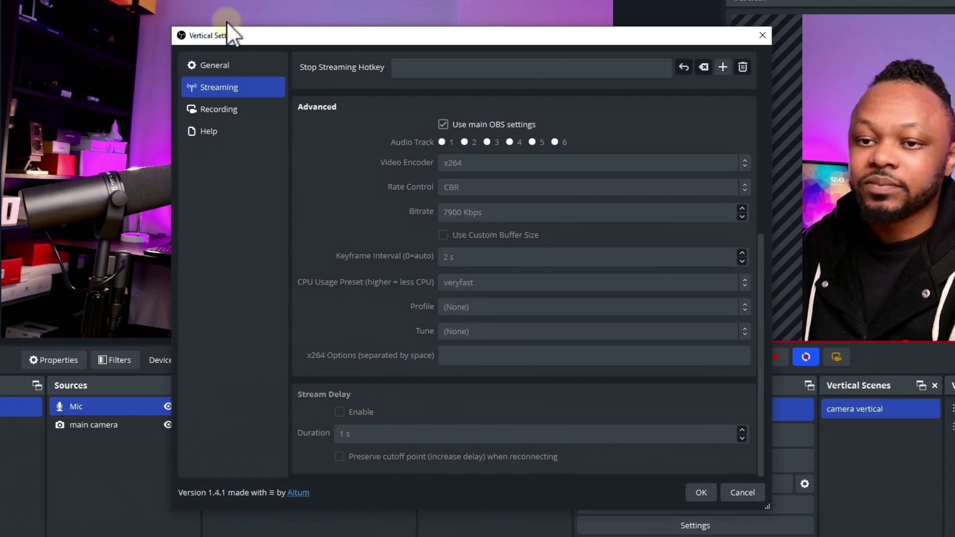
# Disable the existing YT output in the vertical streaming settings.
pyautogui.click(226, 71)
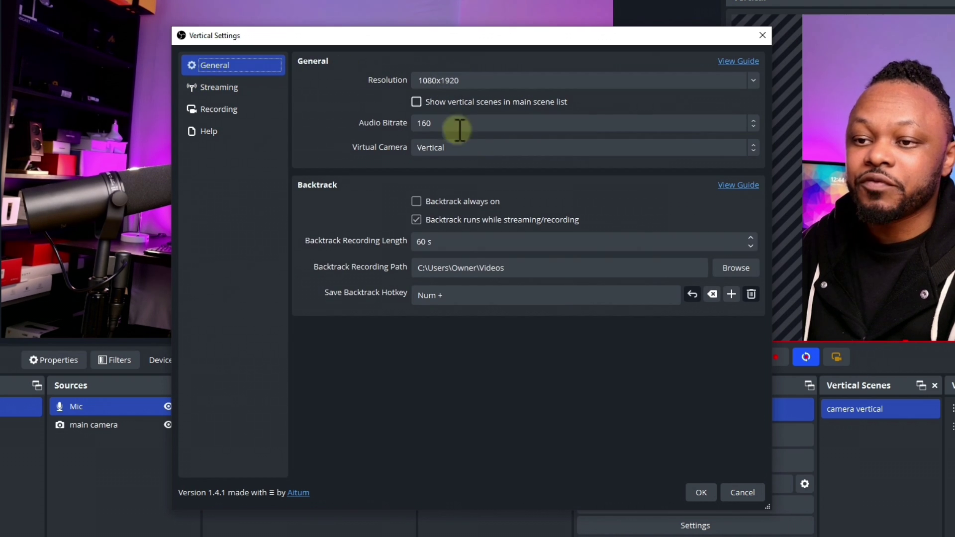
pyautogui.click(224, 86)
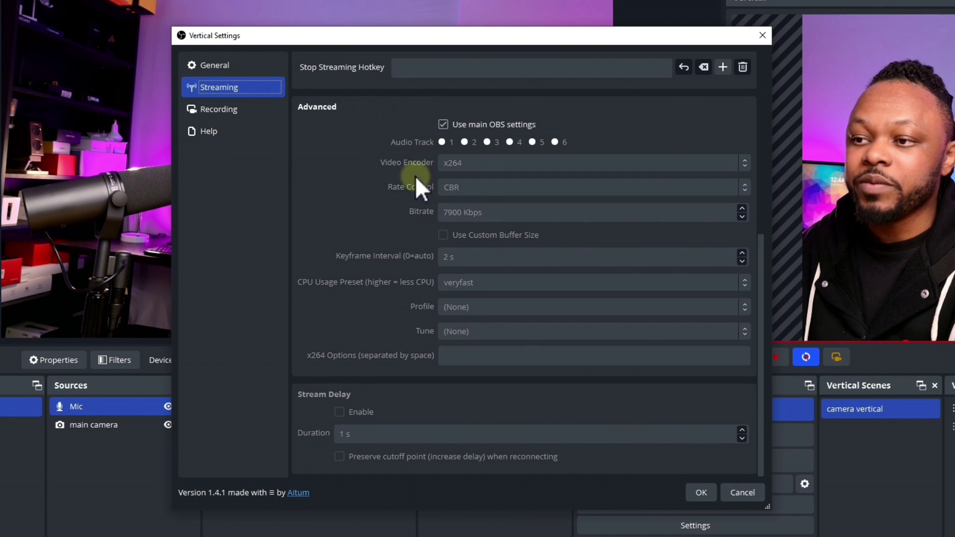
pyautogui.scroll(10, 754, 210)
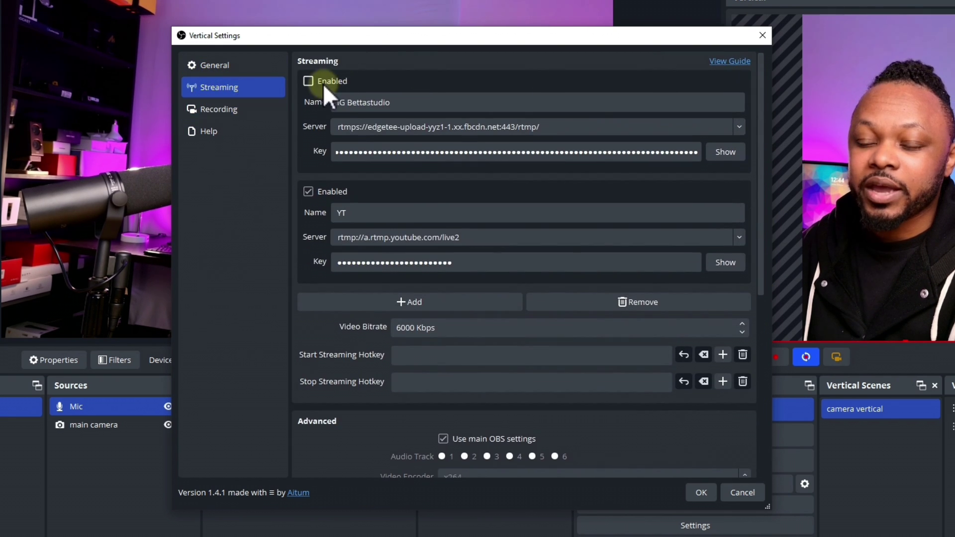
pyautogui.click(389, 108)
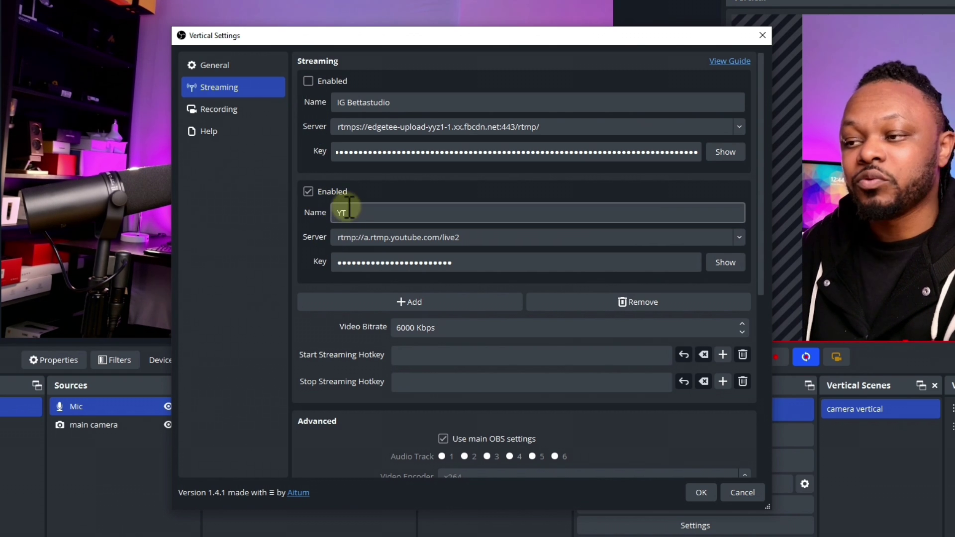
pyautogui.click(308, 192)
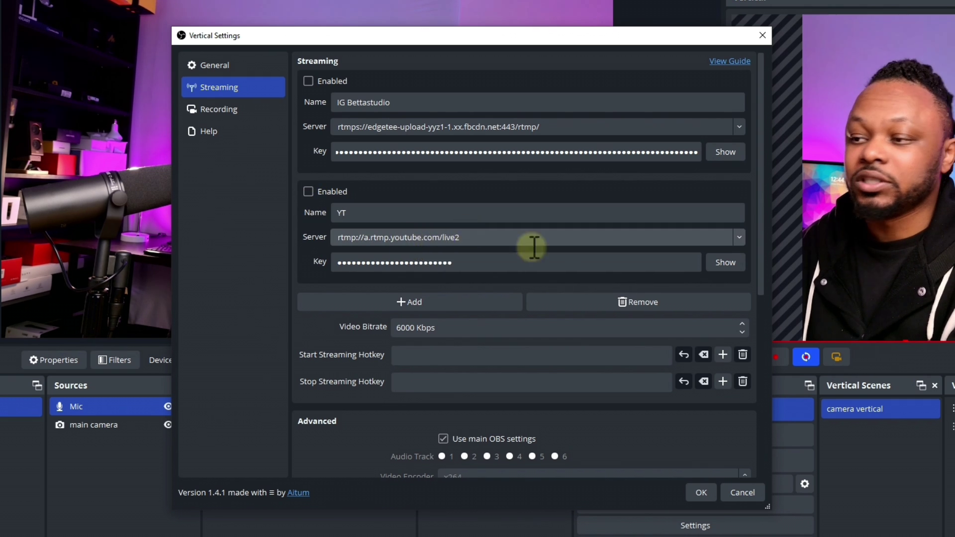
# Add another vertical streaming output and name it "YT shorts".
pyautogui.moveTo(761, 222); pyautogui.dragTo(762, 261)
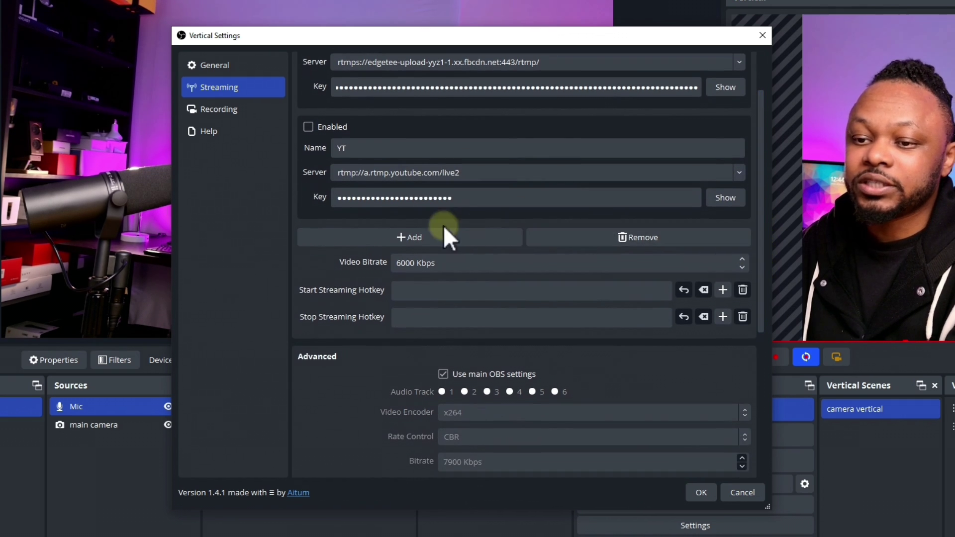
pyautogui.click(393, 237)
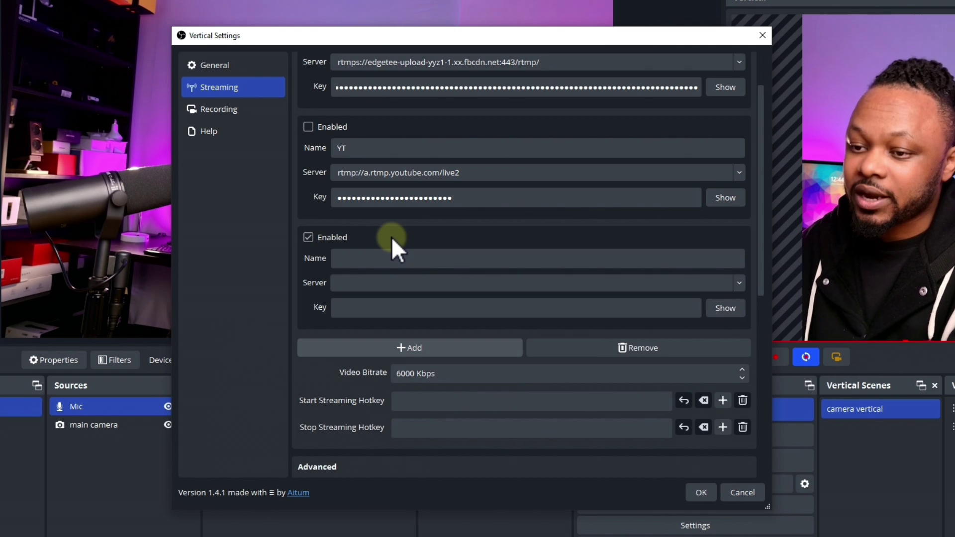
pyautogui.scroll(-1, 348, 222)
pyautogui.write('YT shorts')
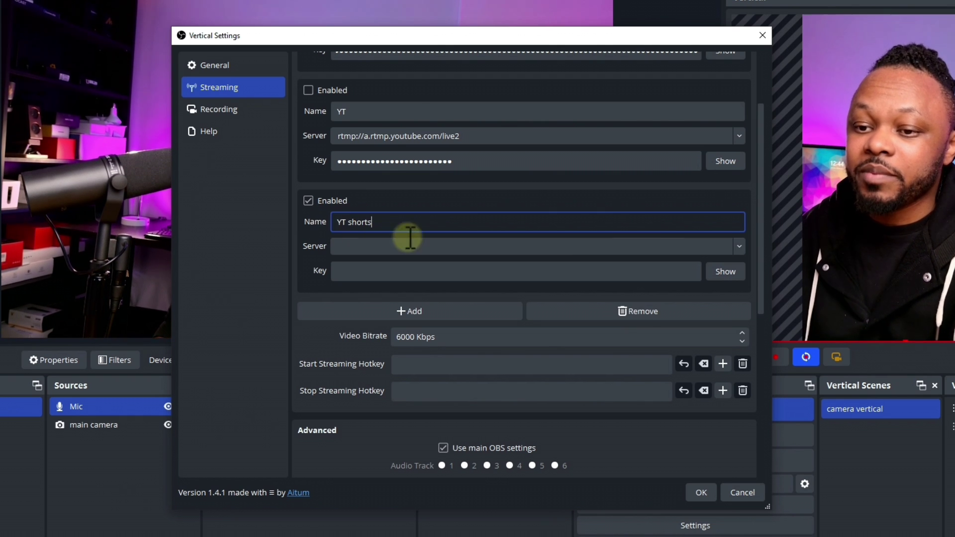
# Paste the copied stream key into the YT shorts output's key field and save the vertical settings.
pyautogui.moveTo(761, 252); pyautogui.dragTo(757, 200)
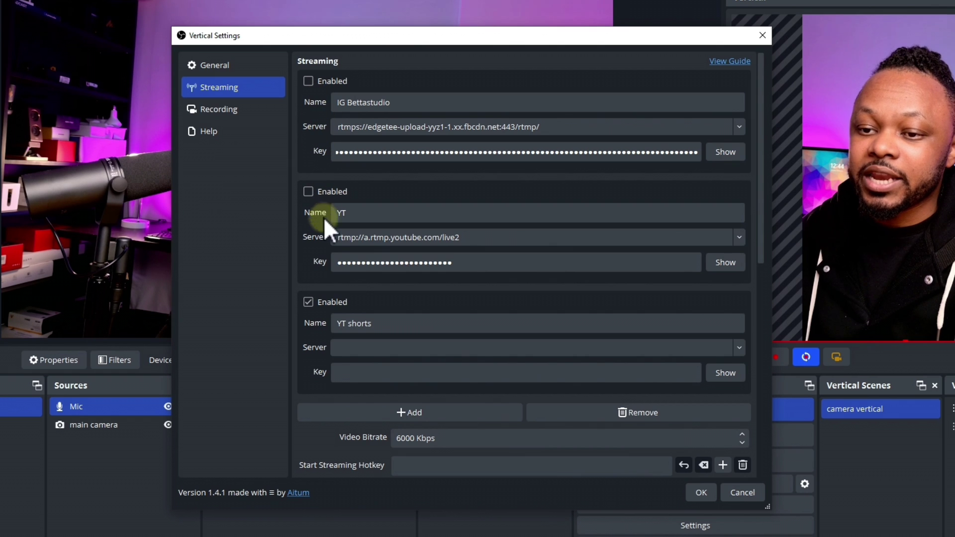
pyautogui.moveTo(761, 213); pyautogui.dragTo(761, 264)
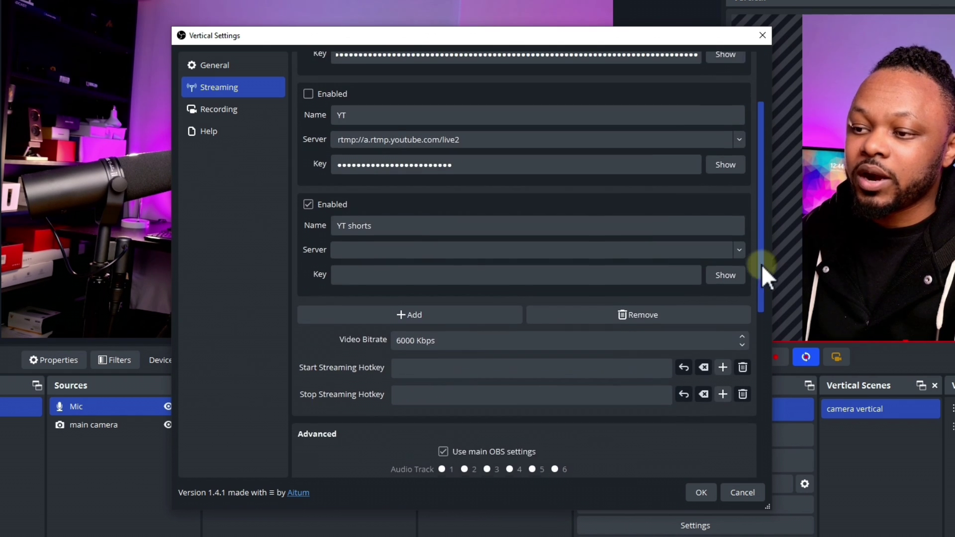
pyautogui.click(361, 253)
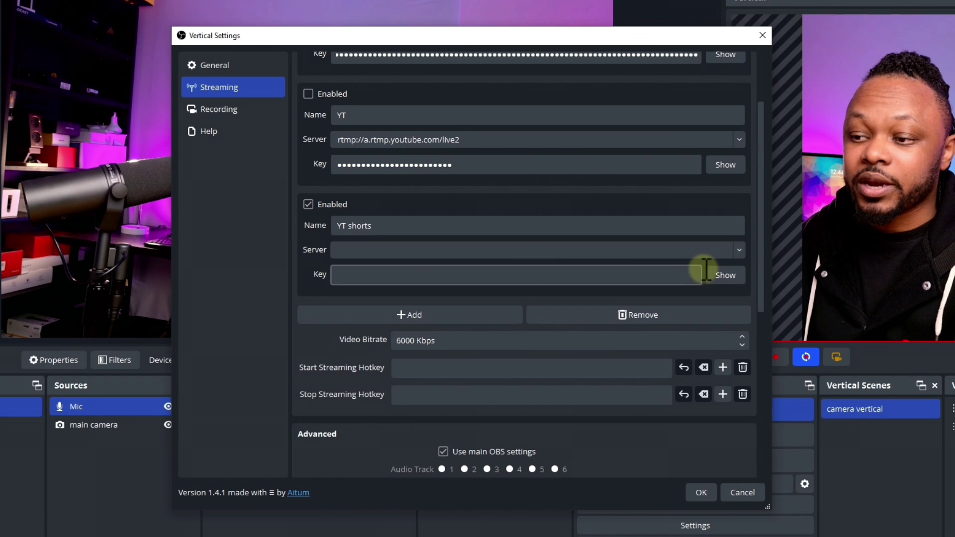
pyautogui.click(736, 251)
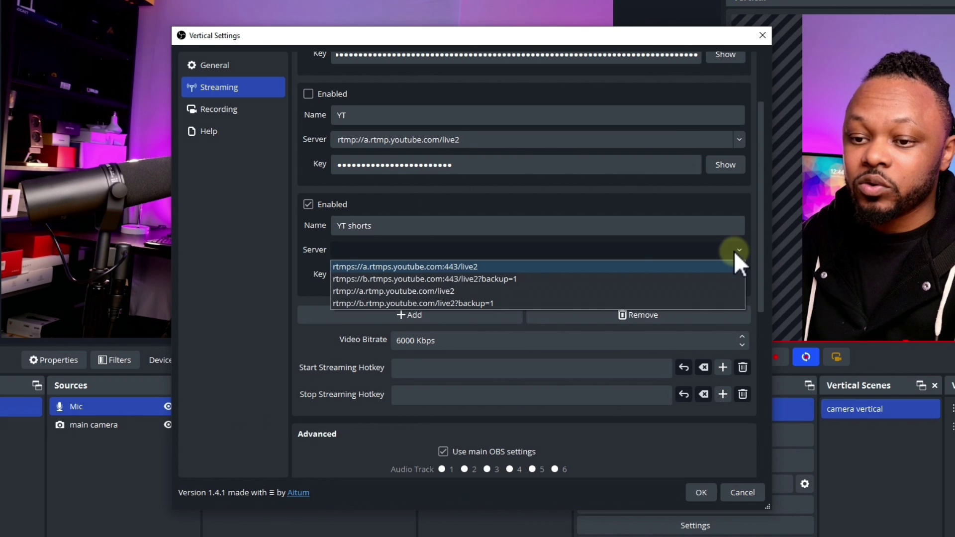
pyautogui.click(419, 246)
pyautogui.click(363, 277)
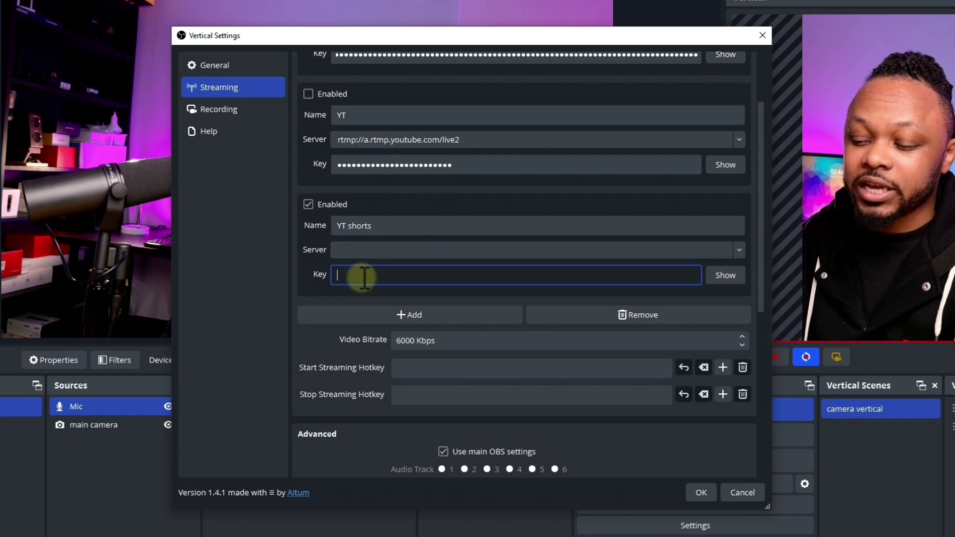
pyautogui.rightClick(349, 280)
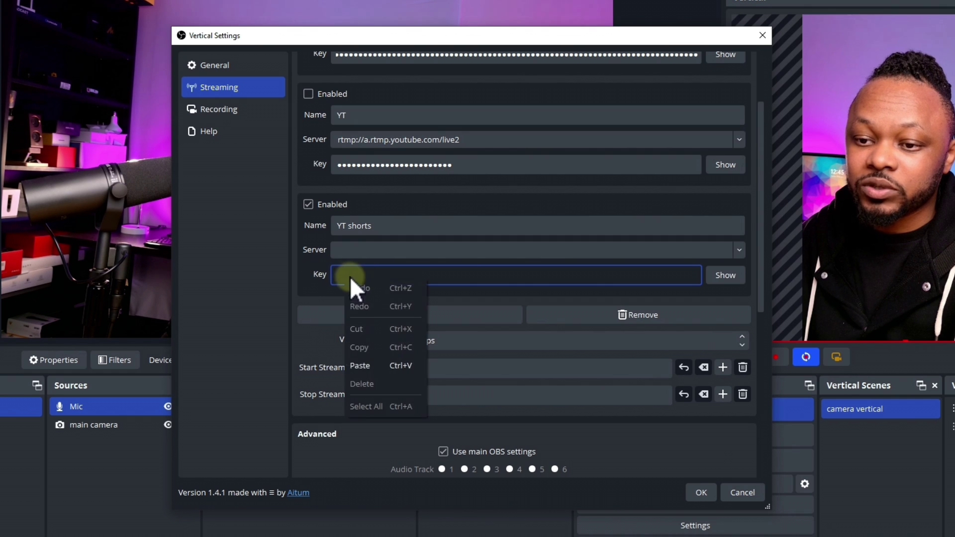
pyautogui.click(362, 367)
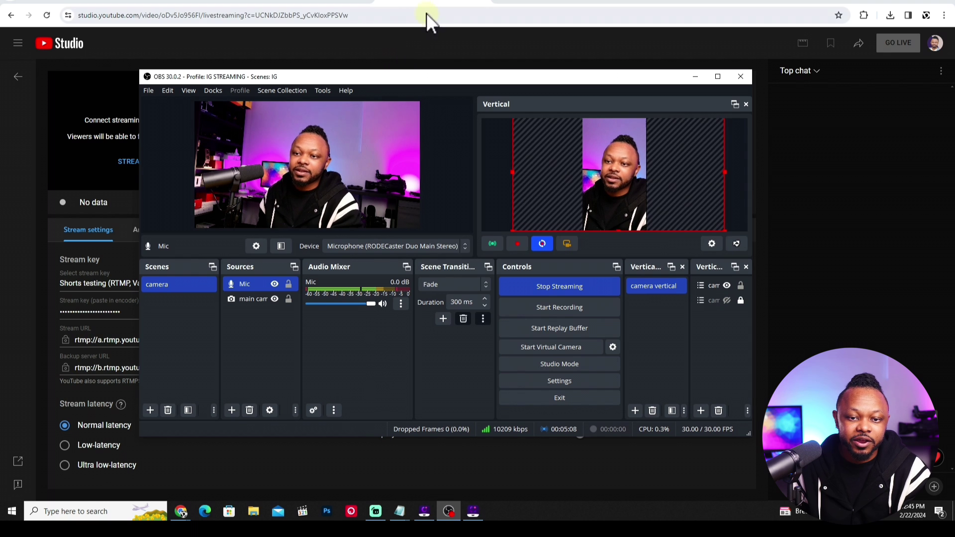
# Copy the Vertical Testing stream's primary stream URL from YouTube Studio and return to OBS Studio.
pyautogui.click(696, 76)
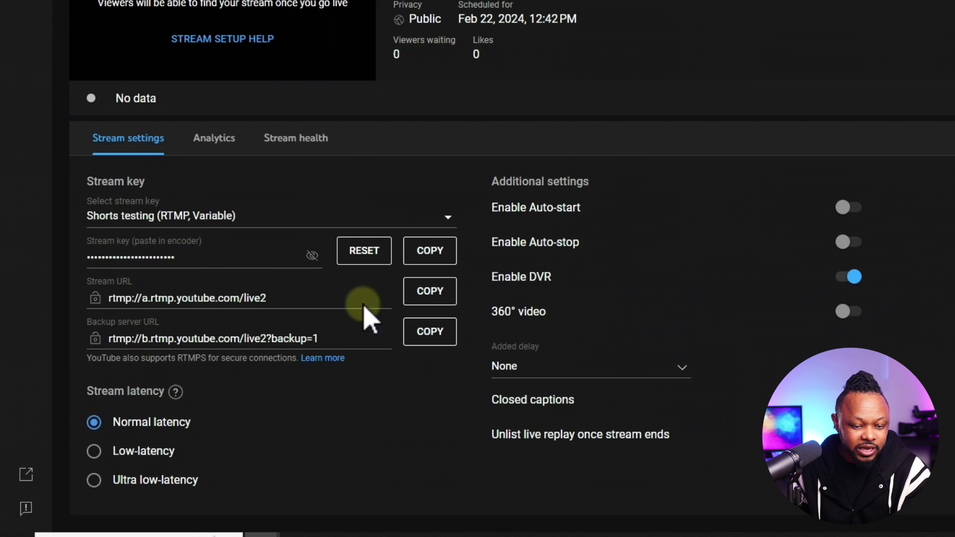
pyautogui.click(326, 325)
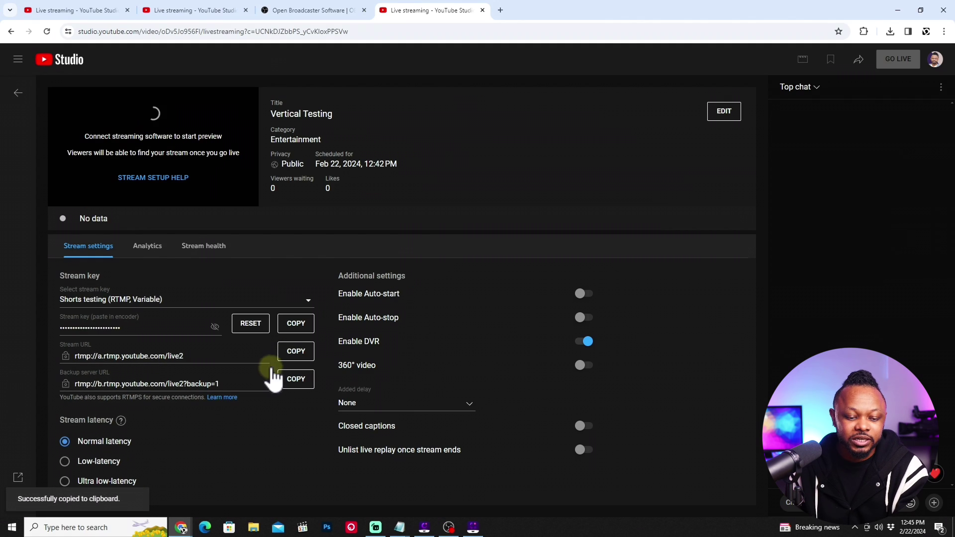
pyautogui.click(448, 527)
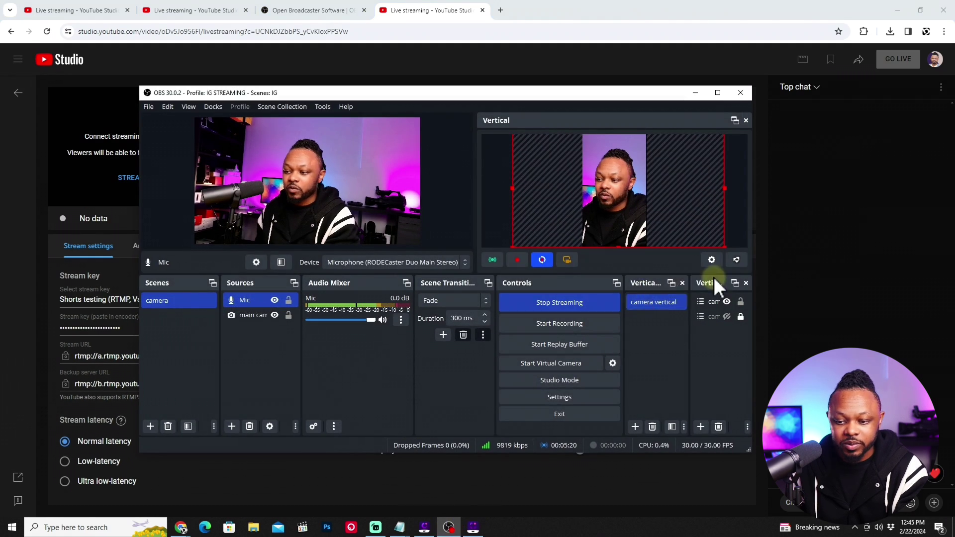
# Set the YT shorts output's server to rtmp://a.rtmp.youtube.com/live2 in the vertical streaming settings.
pyautogui.click(712, 260)
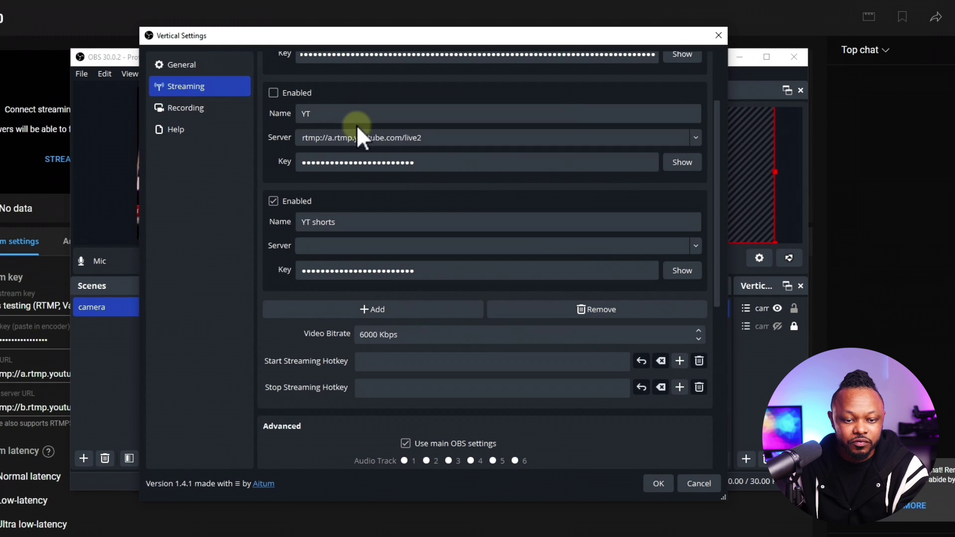
pyautogui.moveTo(705, 242); pyautogui.dragTo(705, 319)
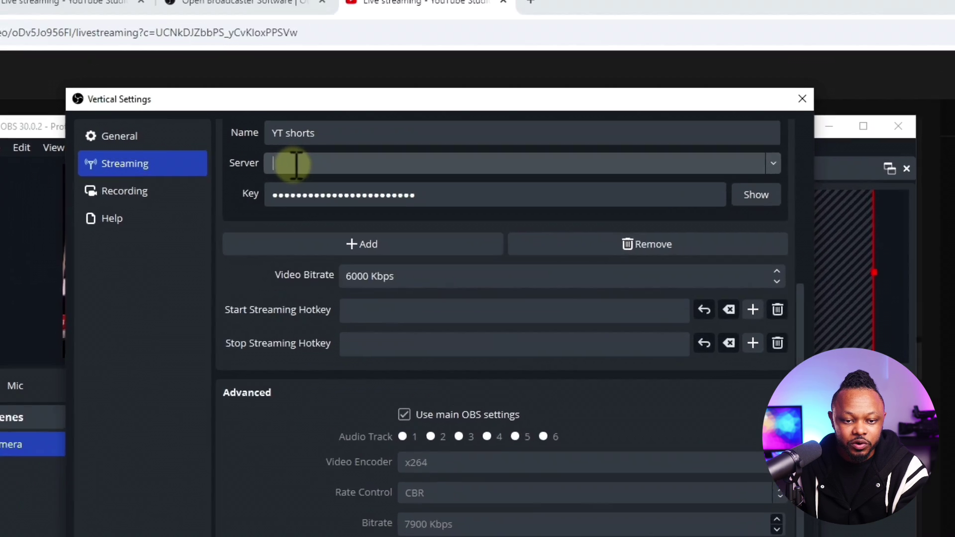
pyautogui.rightClick(328, 87)
pyautogui.click(335, 174)
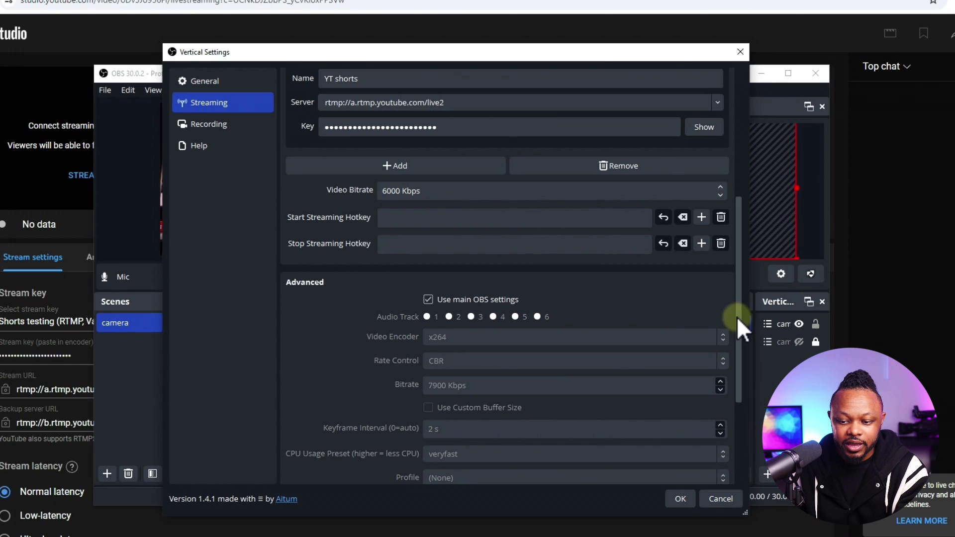
# Review the vertical streaming video bitrate and the advanced encoder options with and without the main OBS settings applied.
pyautogui.moveTo(739, 312); pyautogui.dragTo(740, 324)
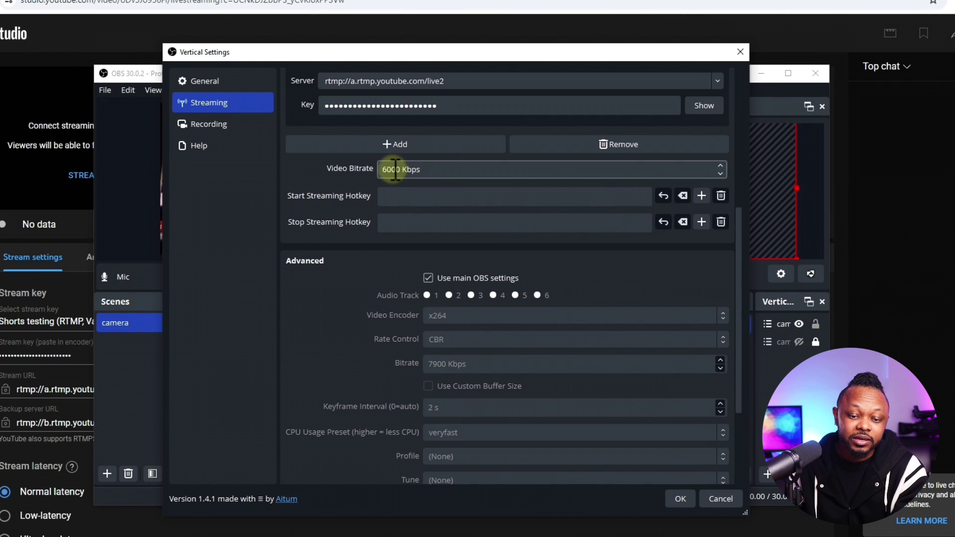
pyautogui.moveTo(401, 169); pyautogui.dragTo(380, 169)
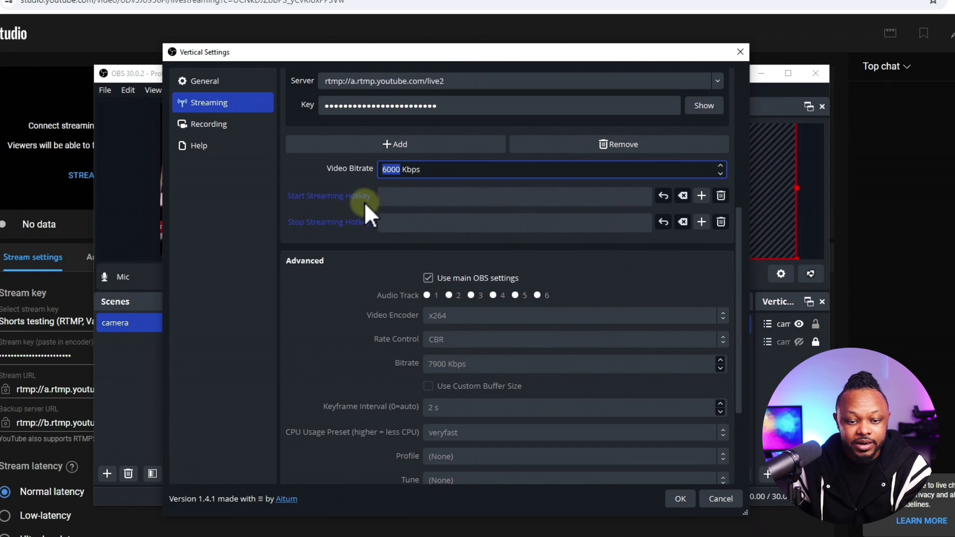
pyautogui.moveTo(739, 267); pyautogui.dragTo(738, 294)
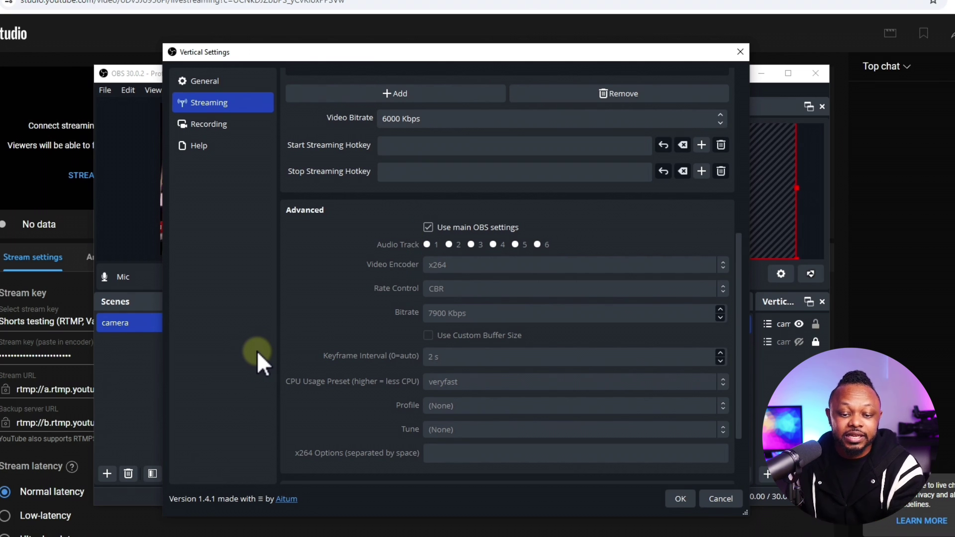
pyautogui.click(428, 227)
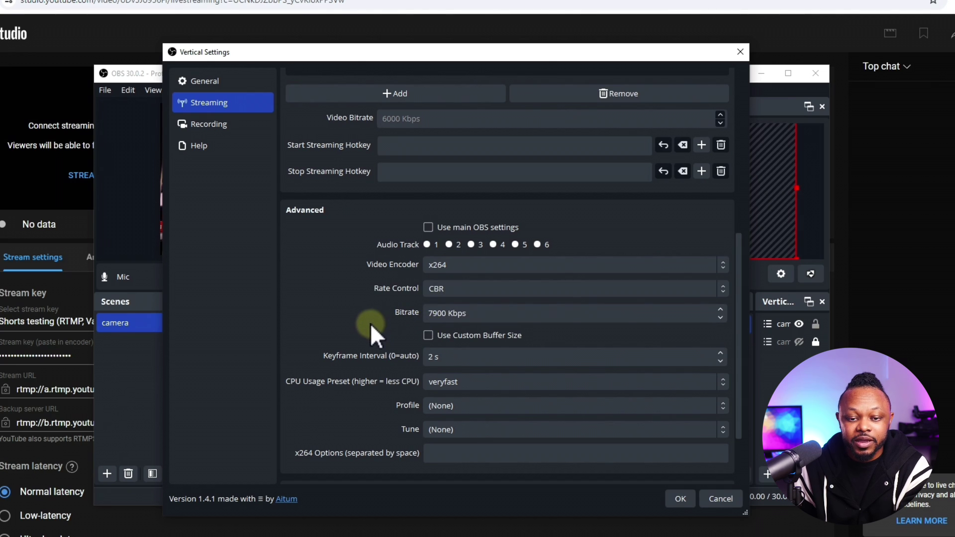
pyautogui.scroll(2, 378, 267)
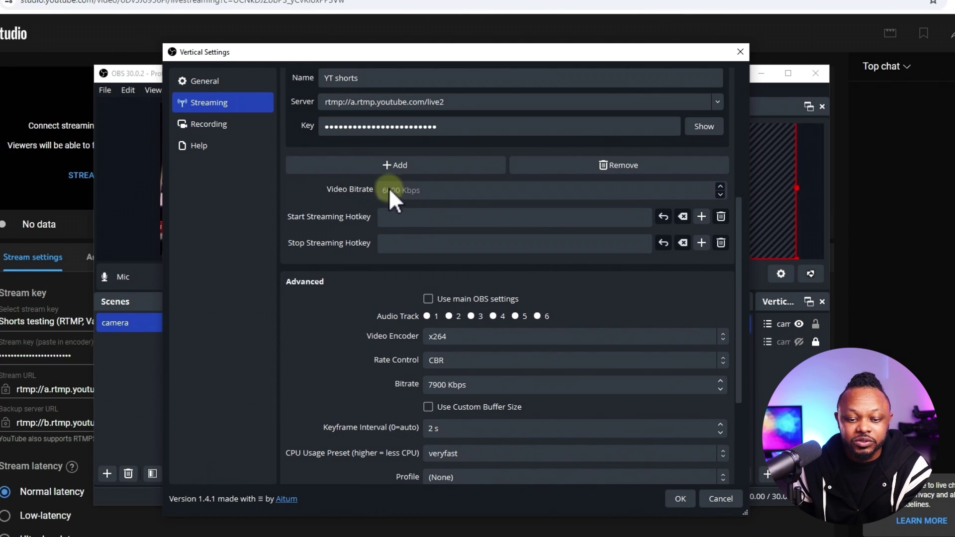
pyautogui.click(430, 300)
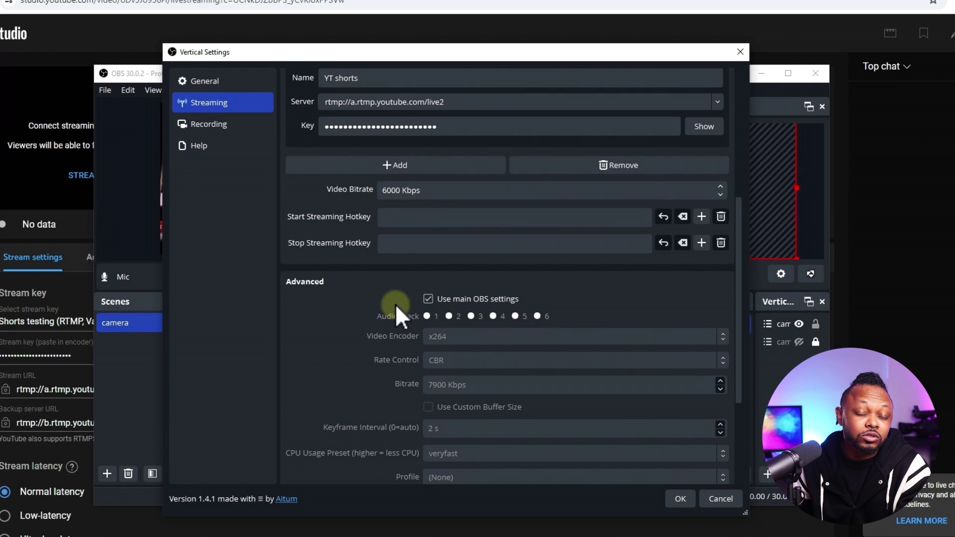
# Save the vertical settings with the YT shorts output enabled and start streaming all vertical outputs.
pyautogui.moveTo(739, 322); pyautogui.dragTo(753, 253)
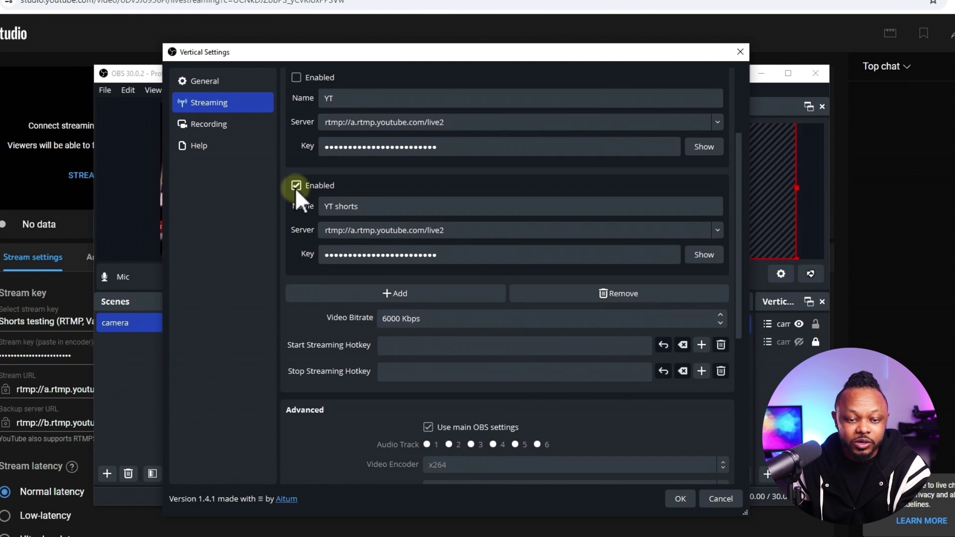
pyautogui.click(680, 498)
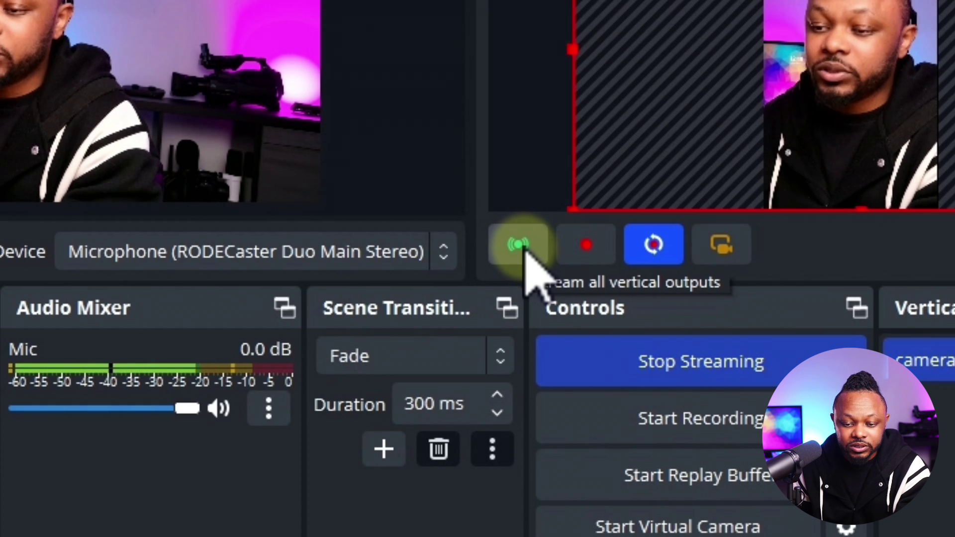
pyautogui.click(520, 244)
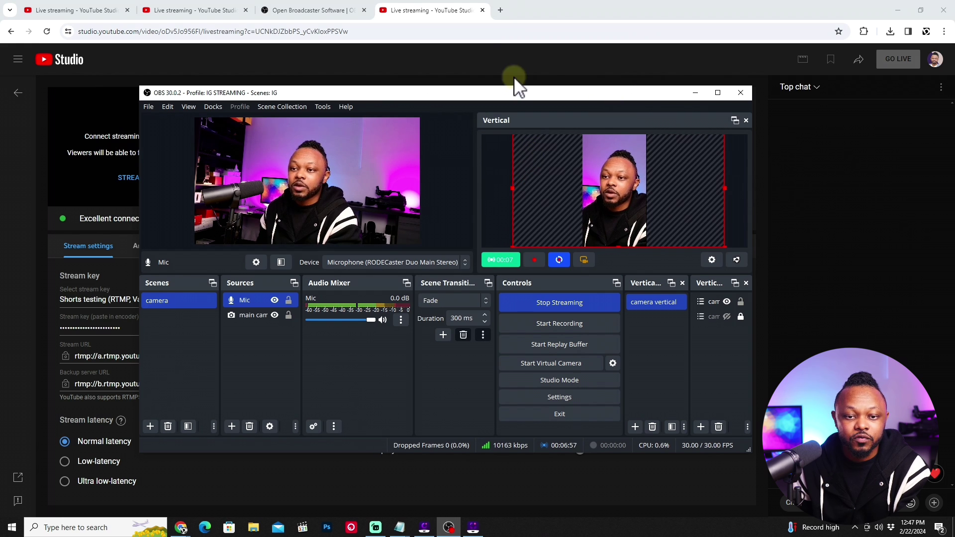
# Minimize OBS Studio and go live with the Vertical Testing stream in YouTube Studio.
pyautogui.click(701, 93)
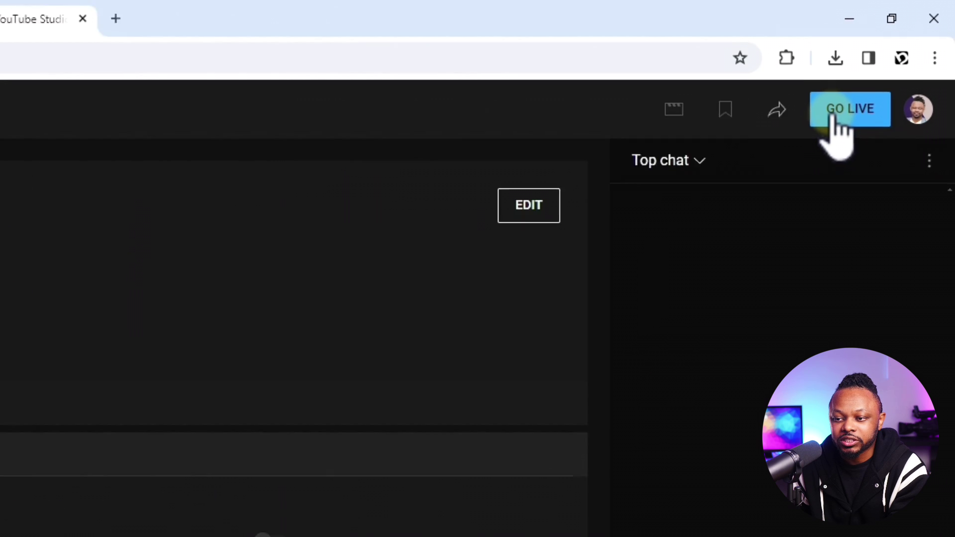
pyautogui.click(818, 132)
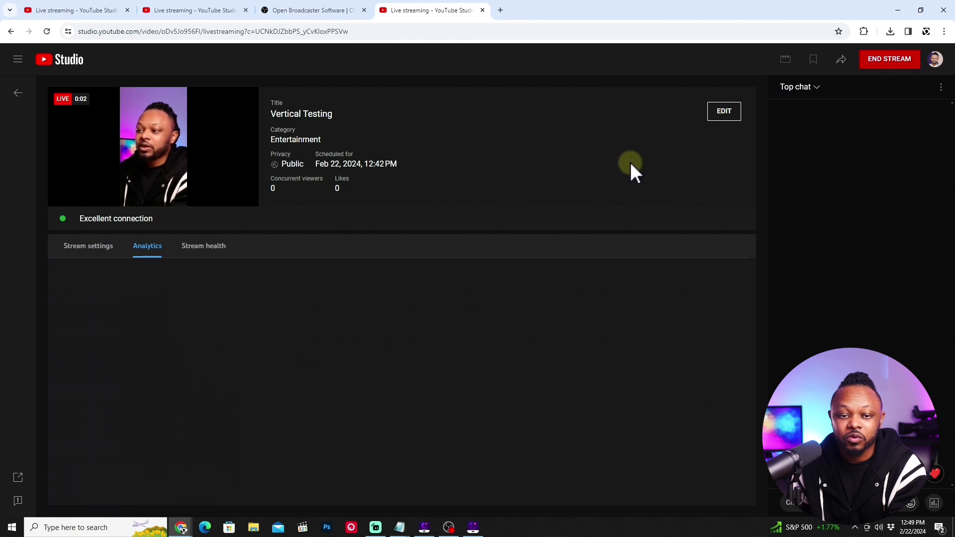
# Copy the Vertical Testing livestream's share link and open it in a new browser tab.
pyautogui.click(841, 61)
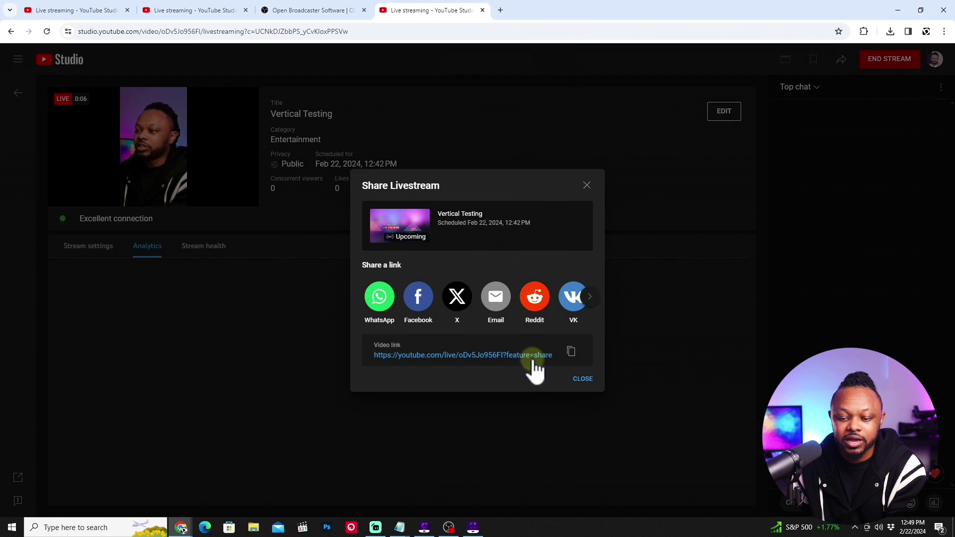
pyautogui.click(571, 352)
pyautogui.click(587, 185)
pyautogui.click(500, 10)
pyautogui.rightClick(404, 30)
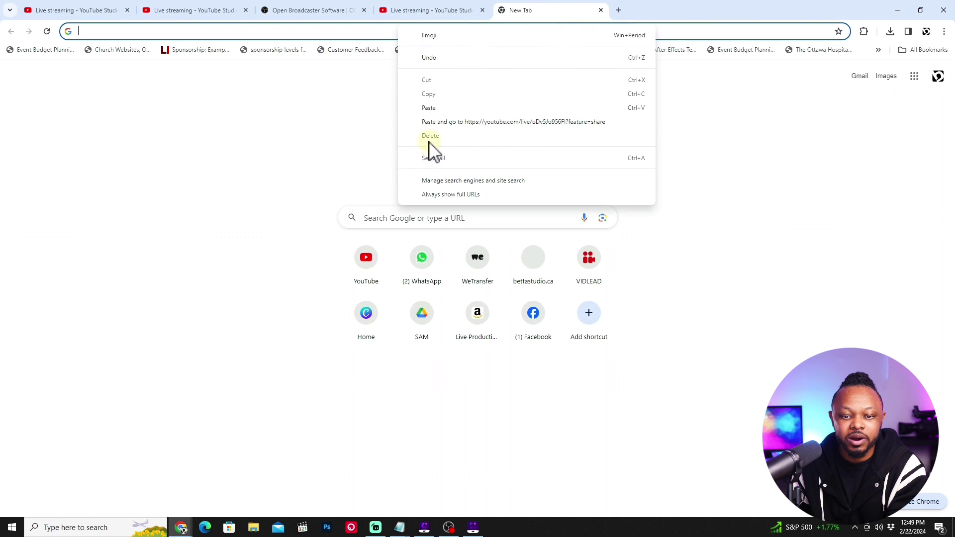
pyautogui.click(448, 122)
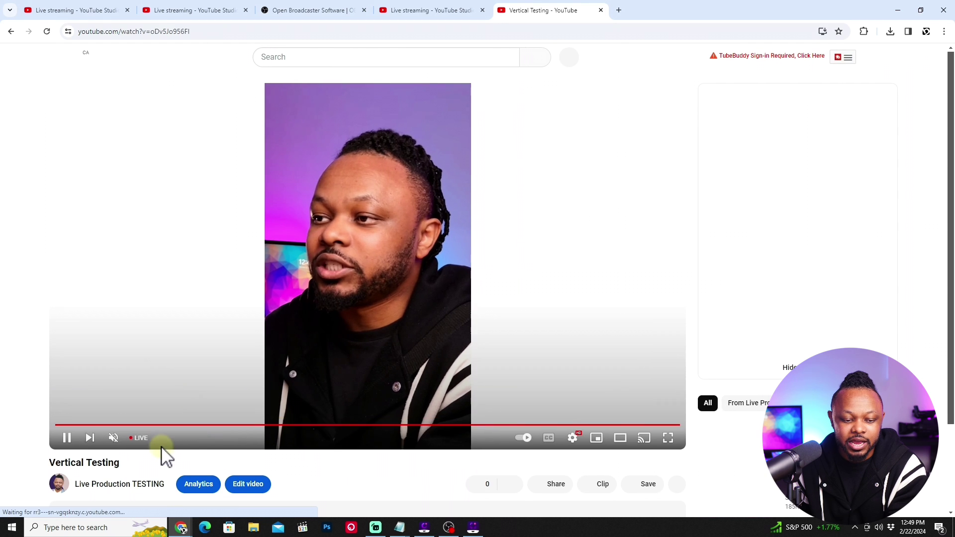
# Check the Vertical Testing stream's audio, mute the player, and view its available playback qualities.
pyautogui.moveTo(124, 440)
pyautogui.moveTo(131, 439); pyautogui.dragTo(142, 438)
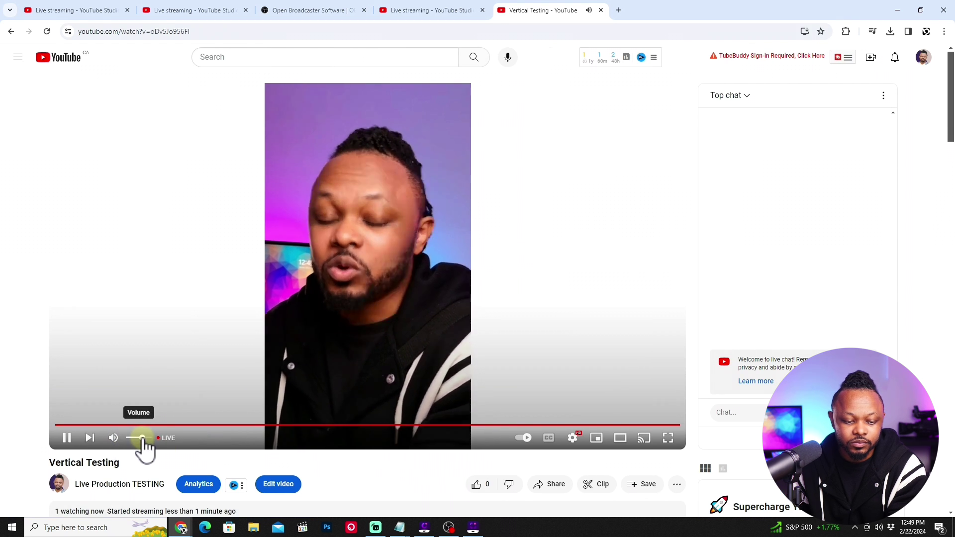
pyautogui.click(116, 440)
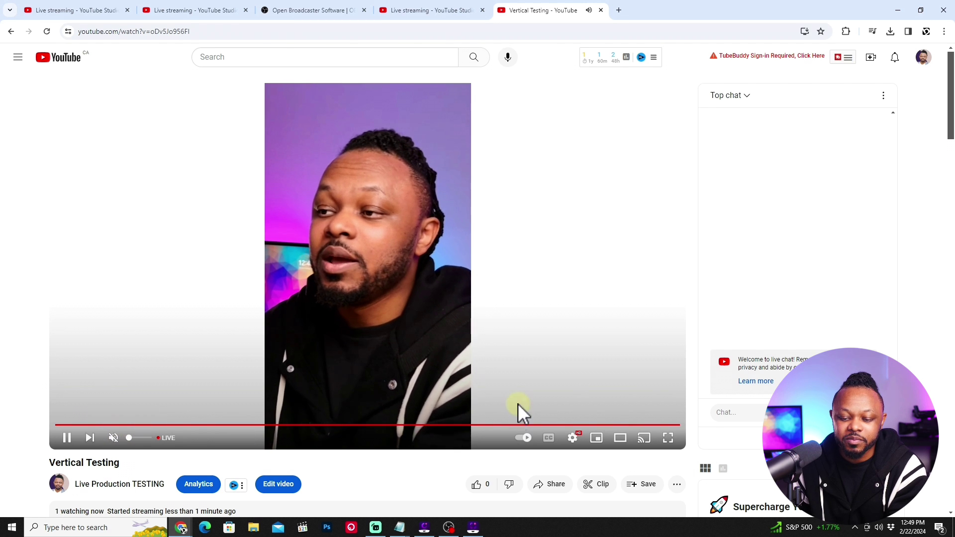
pyautogui.click(572, 439)
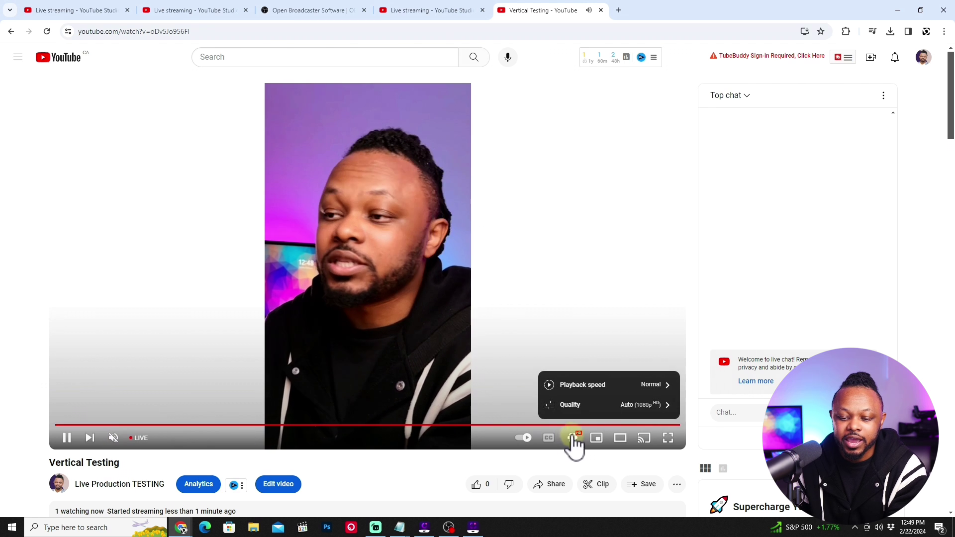
pyautogui.click(637, 407)
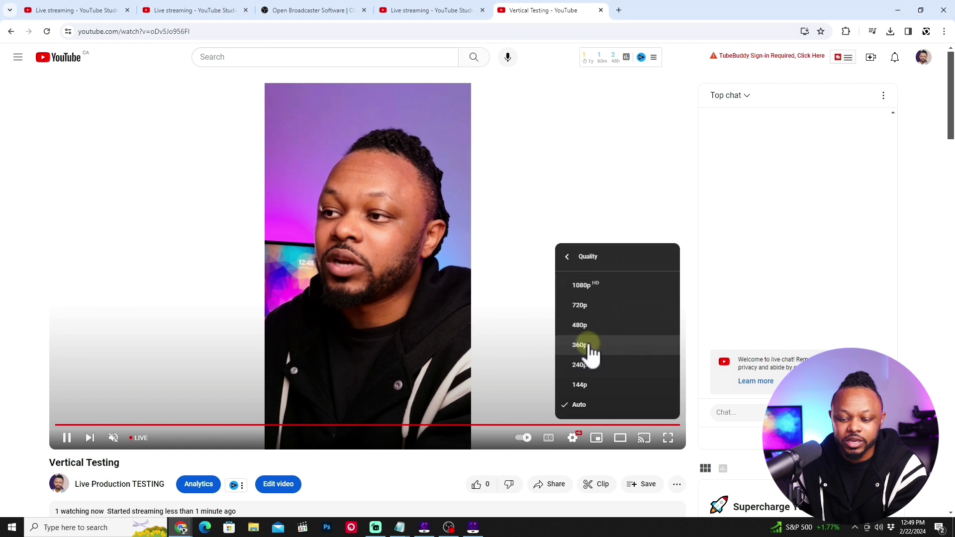
pyautogui.click(573, 438)
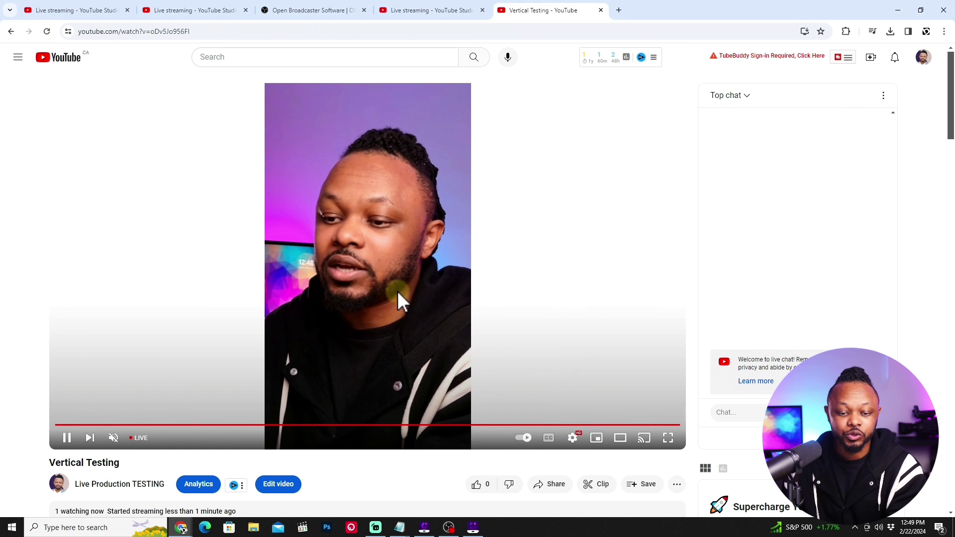
# Open the Live Production TESTING channel page and view the Test Horizontal live stream from its live streams list.
pyautogui.click(128, 490)
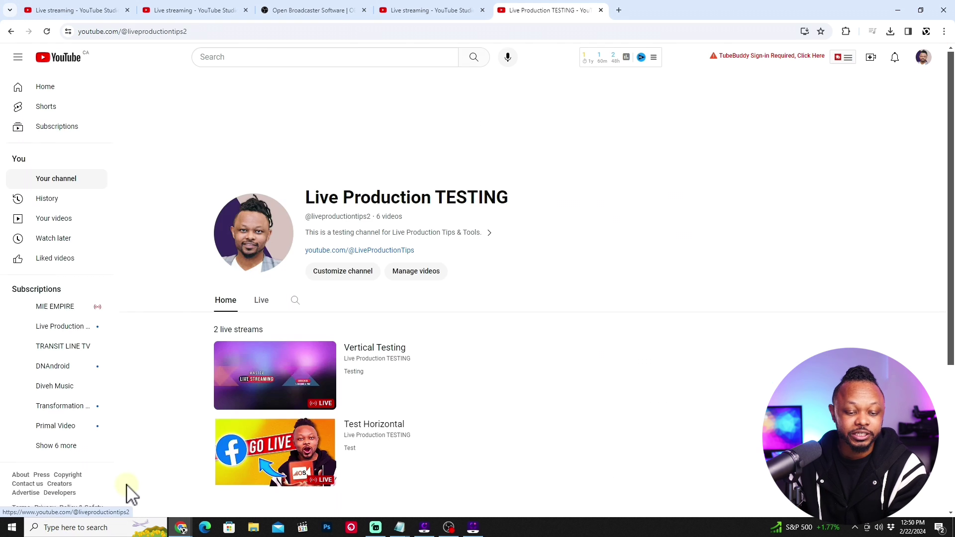
pyautogui.scroll(-2, 147, 360)
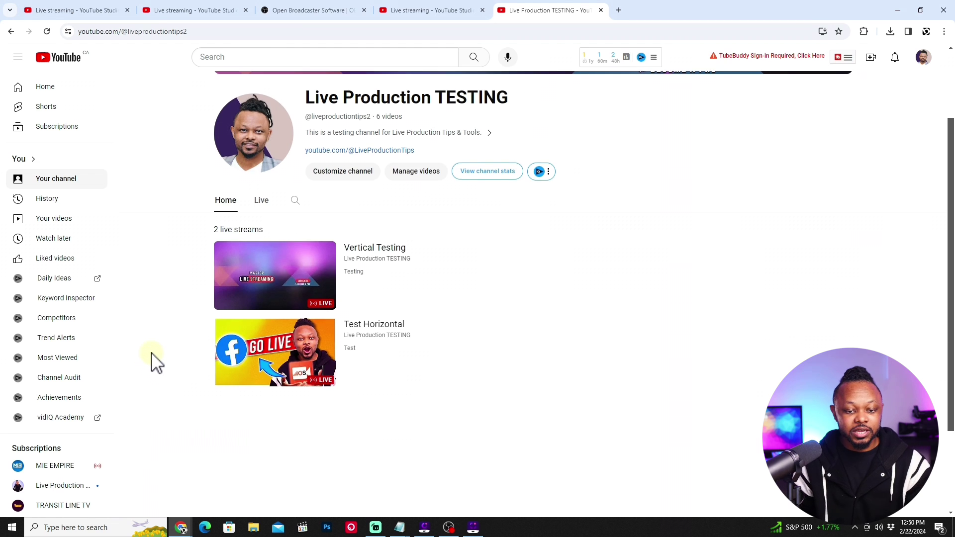
pyautogui.scroll(-1, 215, 323)
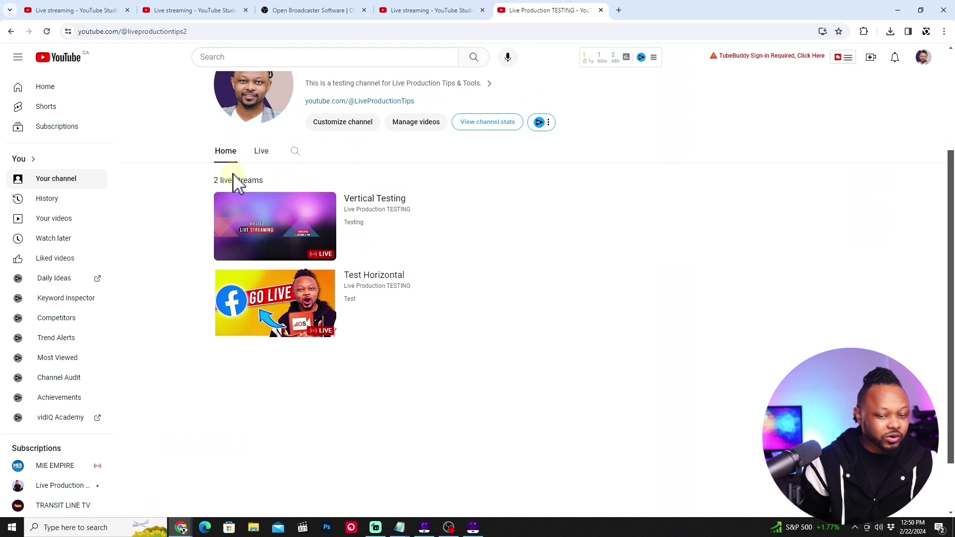
pyautogui.scroll(-1, 273, 182)
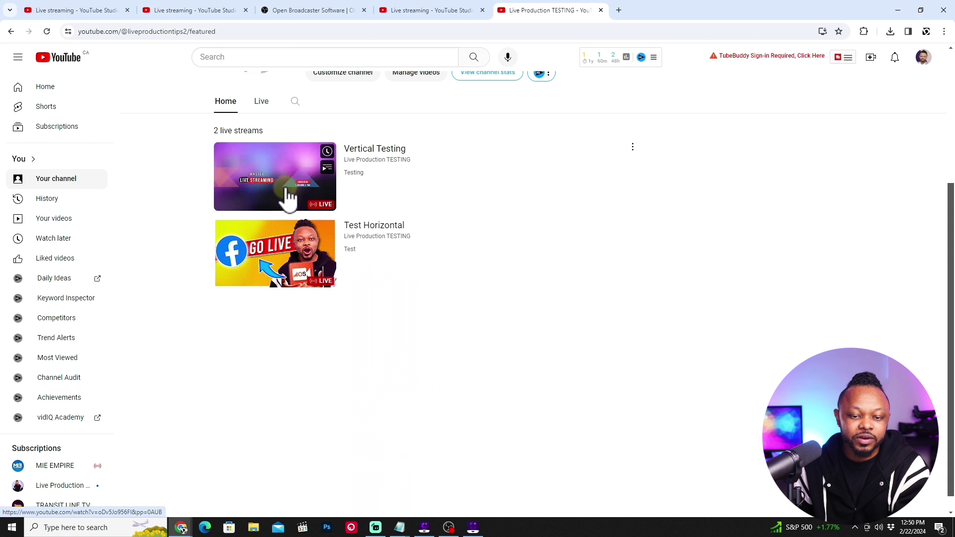
pyautogui.click(272, 282)
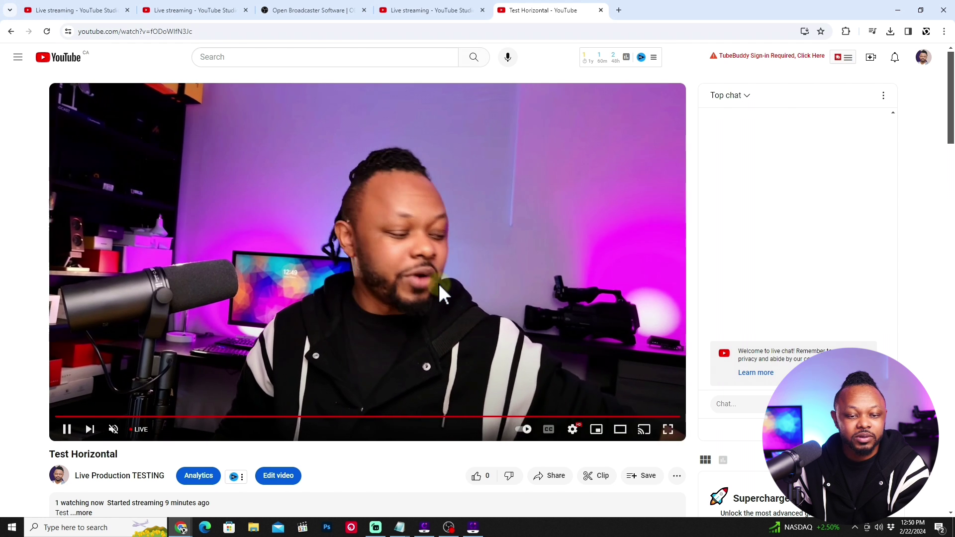
# Return to the channel page and open the Vertical Testing live stream to view its playback.
pyautogui.click(11, 31)
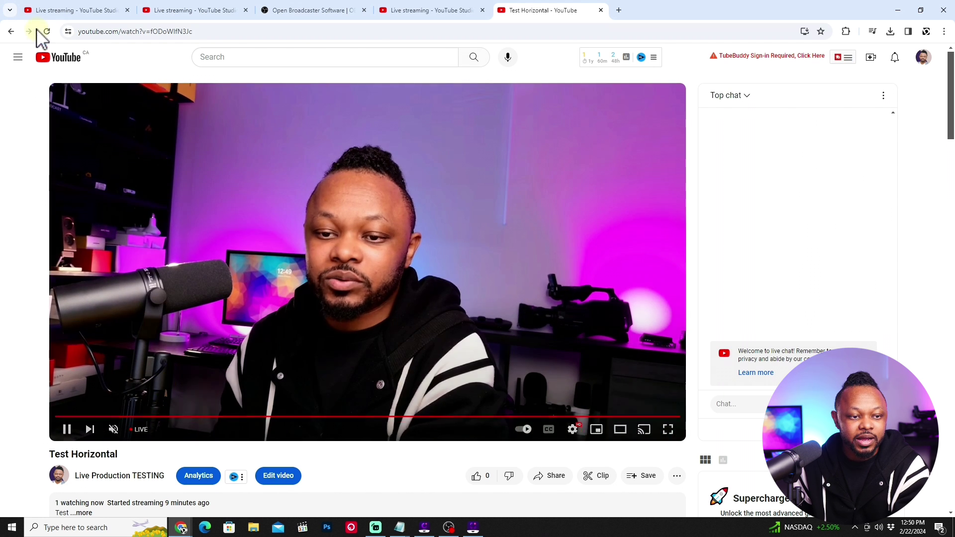
pyautogui.scroll(-2, 285, 410)
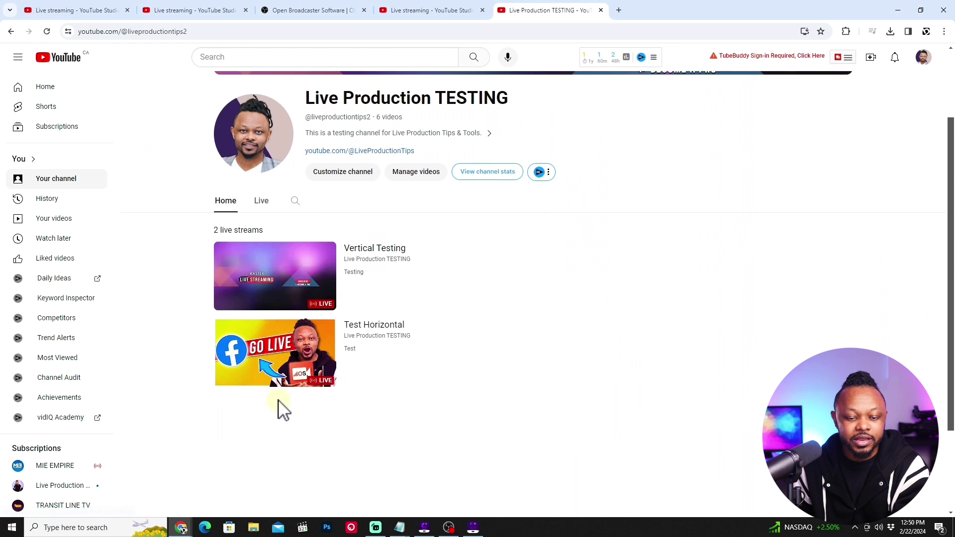
pyautogui.click(273, 279)
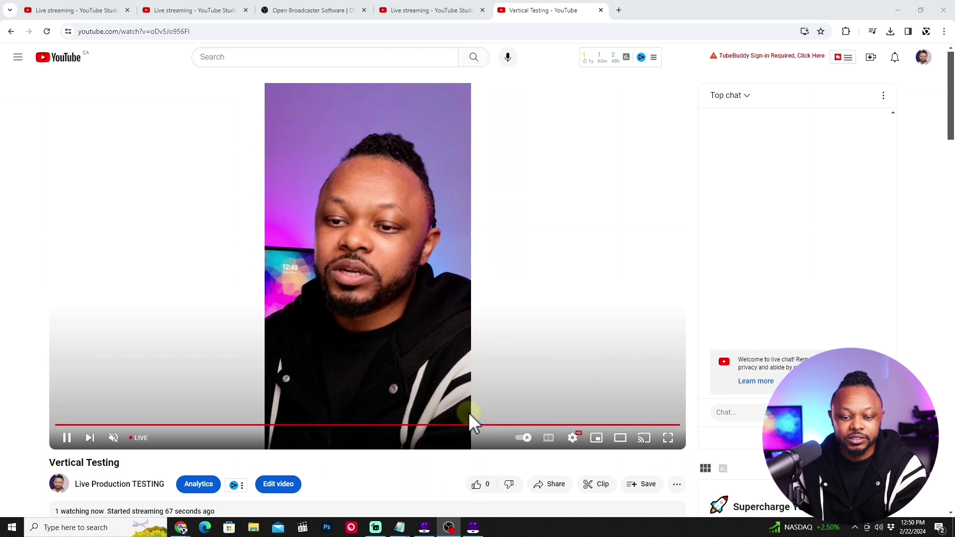
# Switch to OBS Studio and maximize its window to show the horizontal and vertical canvases.
pyautogui.click(449, 528)
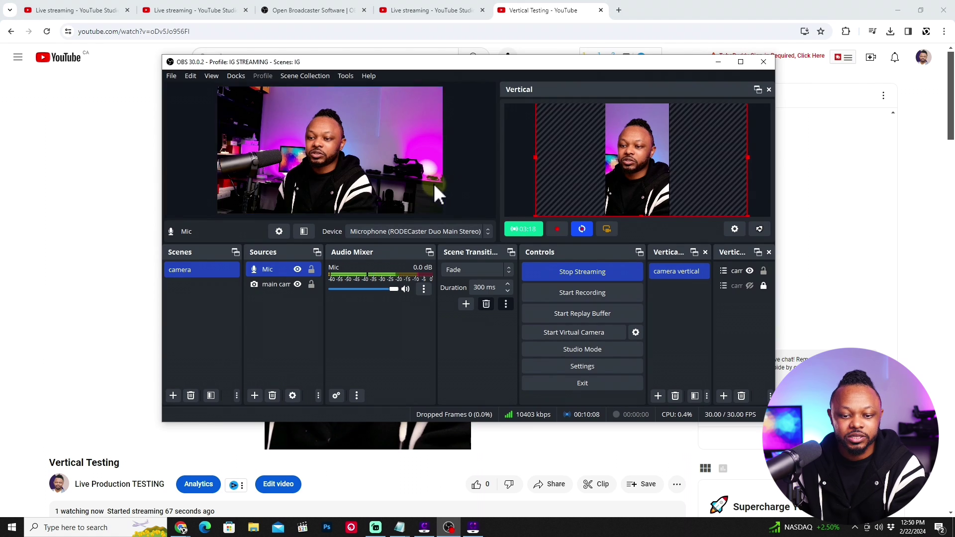
pyautogui.click(741, 62)
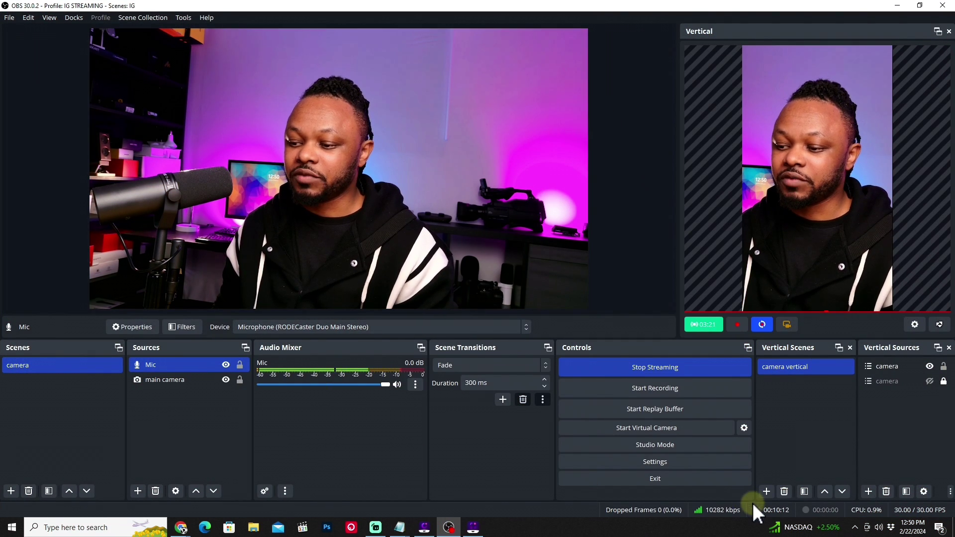